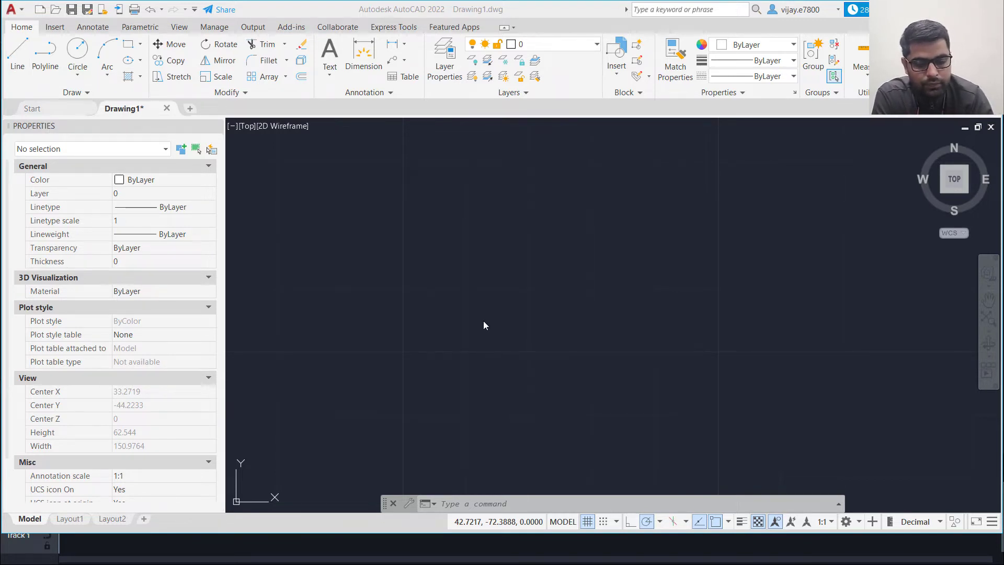
Start the LINE command with L and enter 0,0 as its first point
{"action": "scroll", "coordinate": [483, 321], "scroll_direction": "up", "scroll_amount": 2}
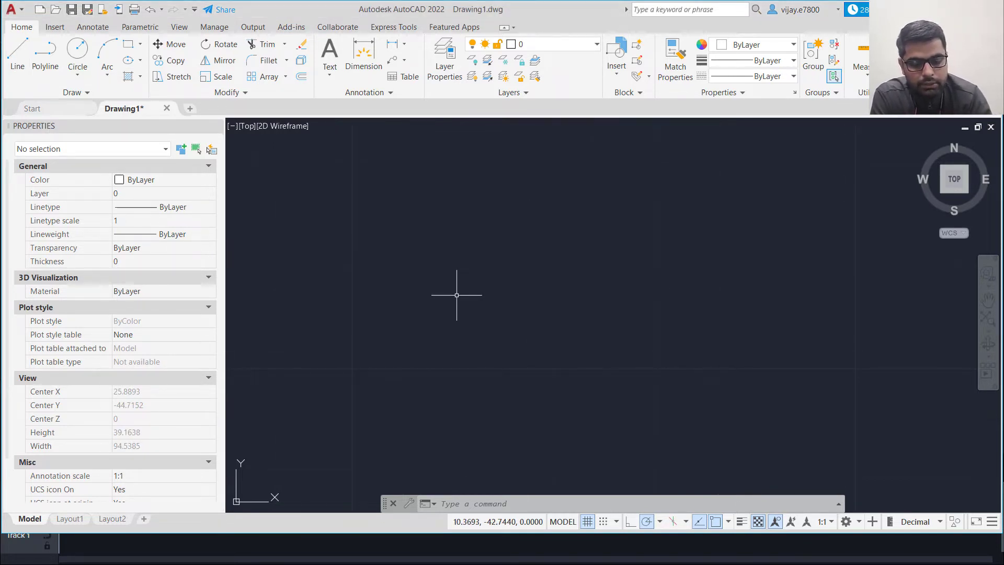
{"action": "type", "text": "L"}
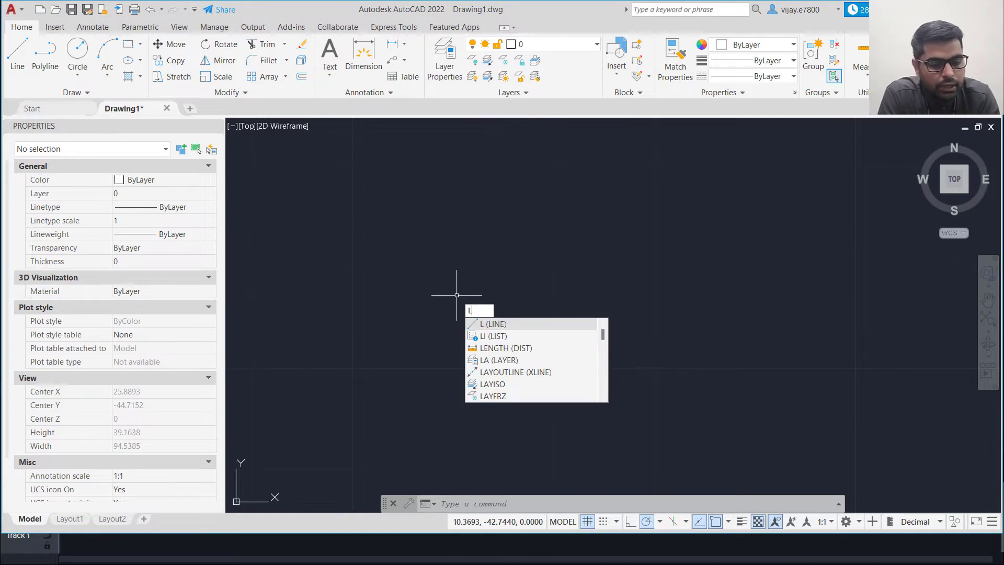
{"action": "key", "text": "Return"}
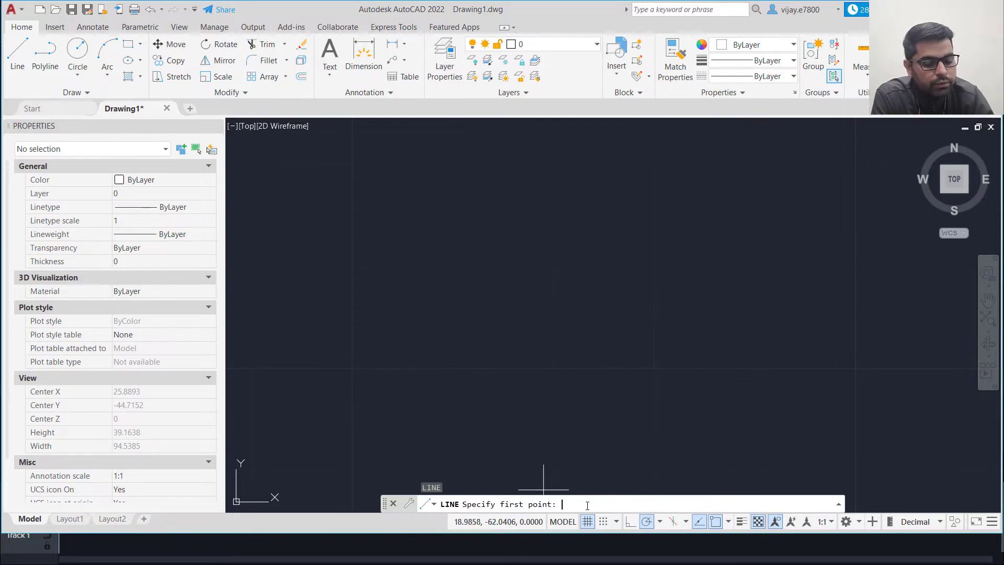
{"action": "type", "text": "0,"}
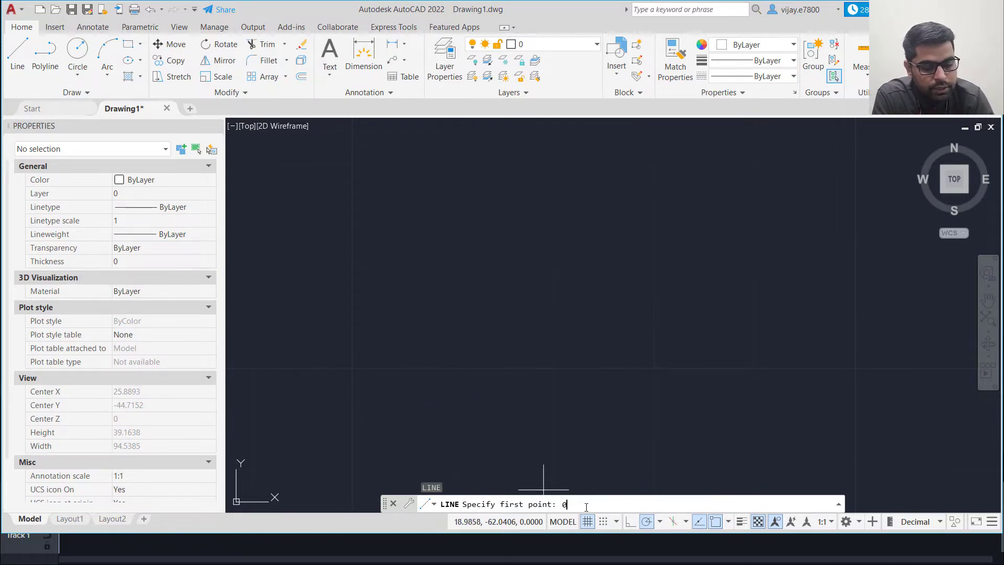
{"action": "type", "text": "0"}
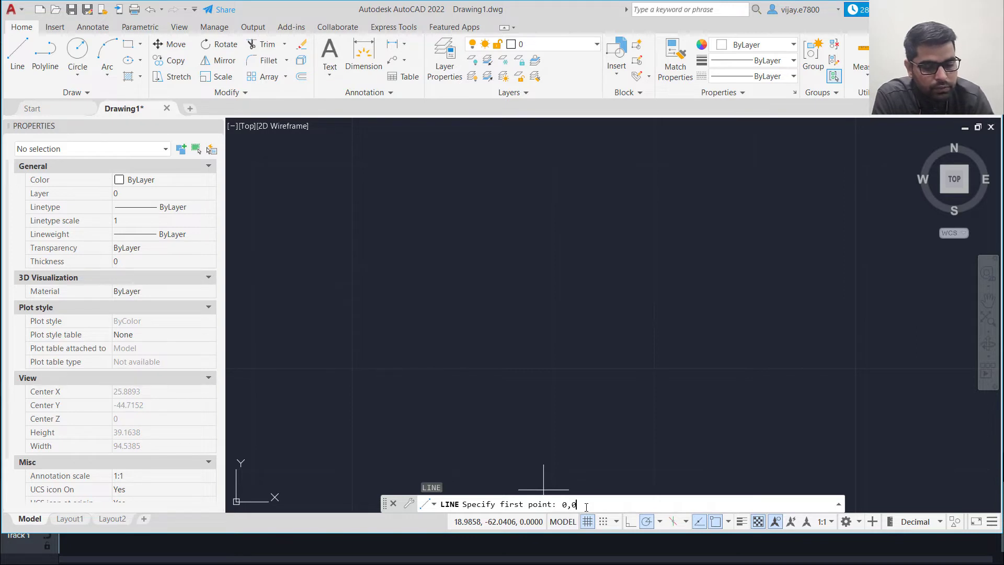
{"action": "key", "text": "Return"}
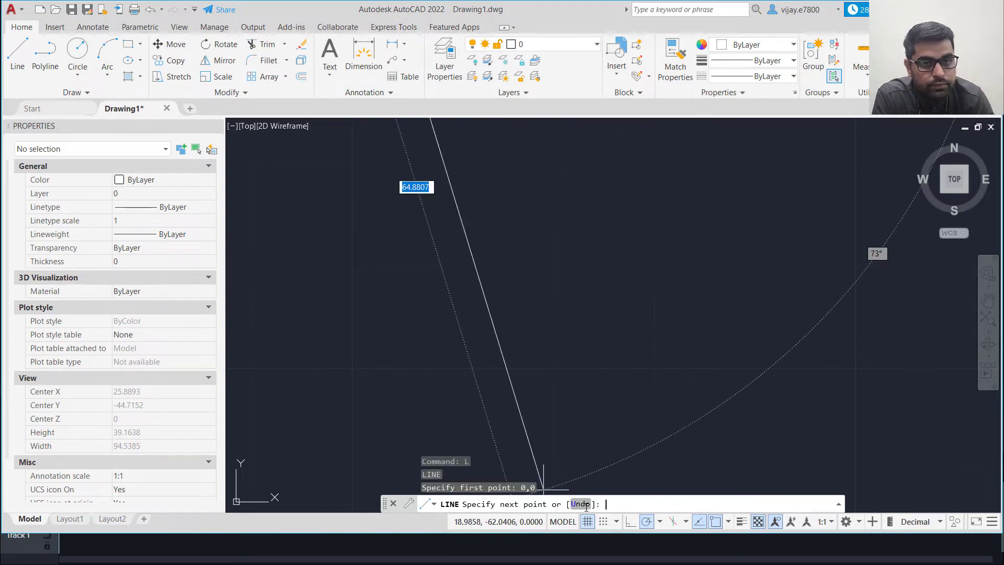
{"action": "scroll", "coordinate": [674, 470], "scroll_direction": "down", "scroll_amount": 4}
{"action": "scroll", "coordinate": [601, 359], "scroll_direction": "down", "scroll_amount": 2}
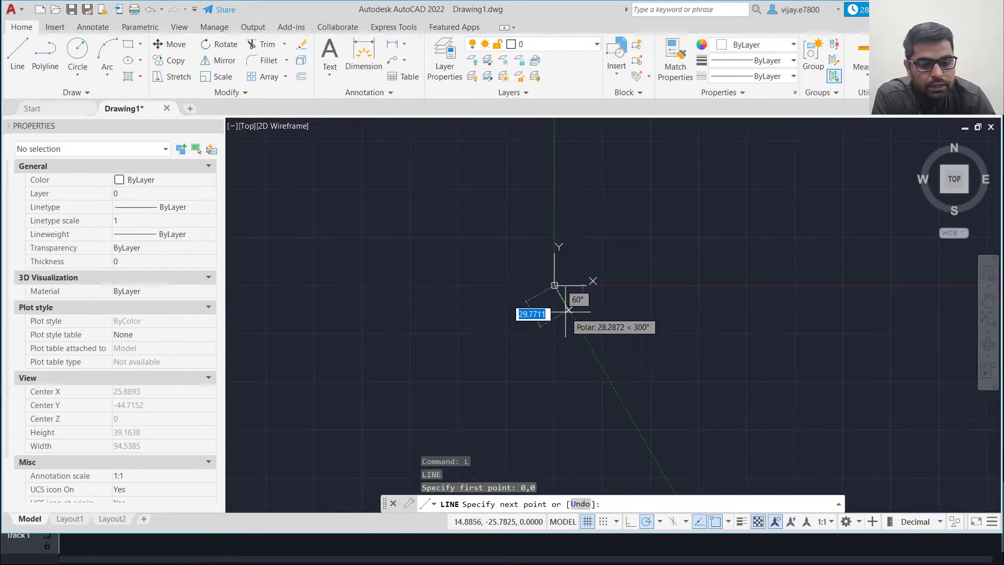
{"action": "scroll", "coordinate": [575, 243], "scroll_direction": "up", "scroll_amount": 4}
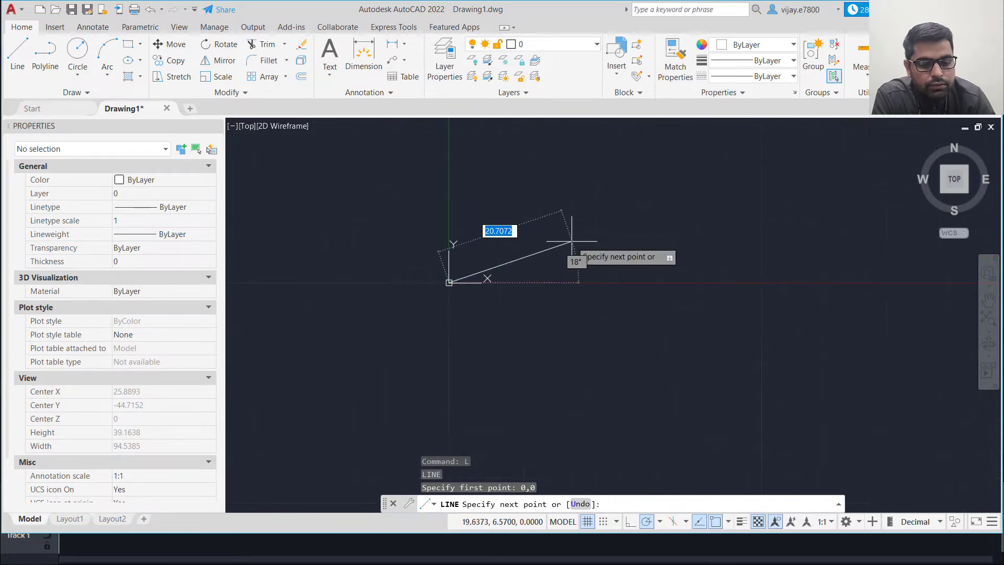
{"action": "scroll", "coordinate": [576, 245], "scroll_direction": "up", "scroll_amount": 2}
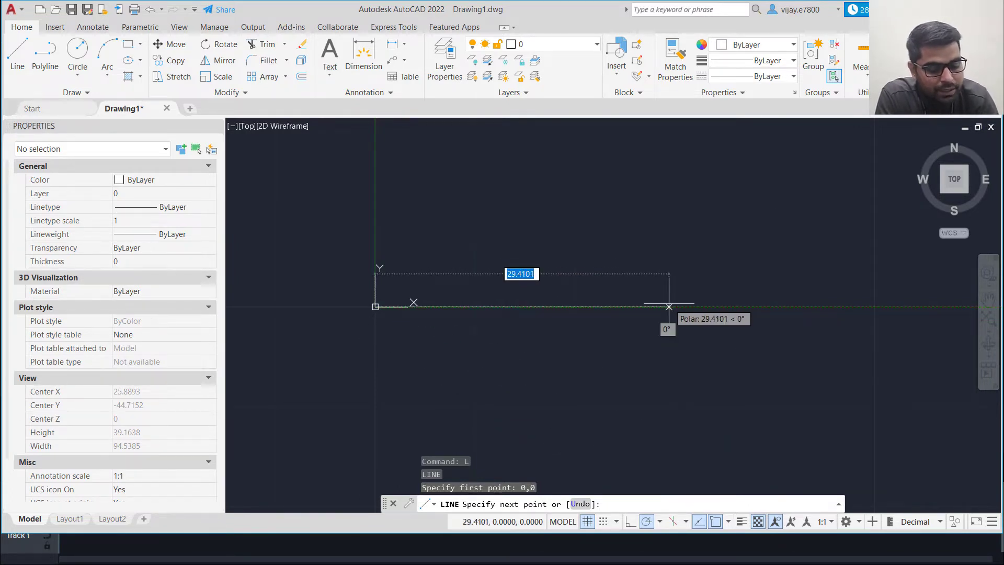
{"action": "type", "text": "10"}
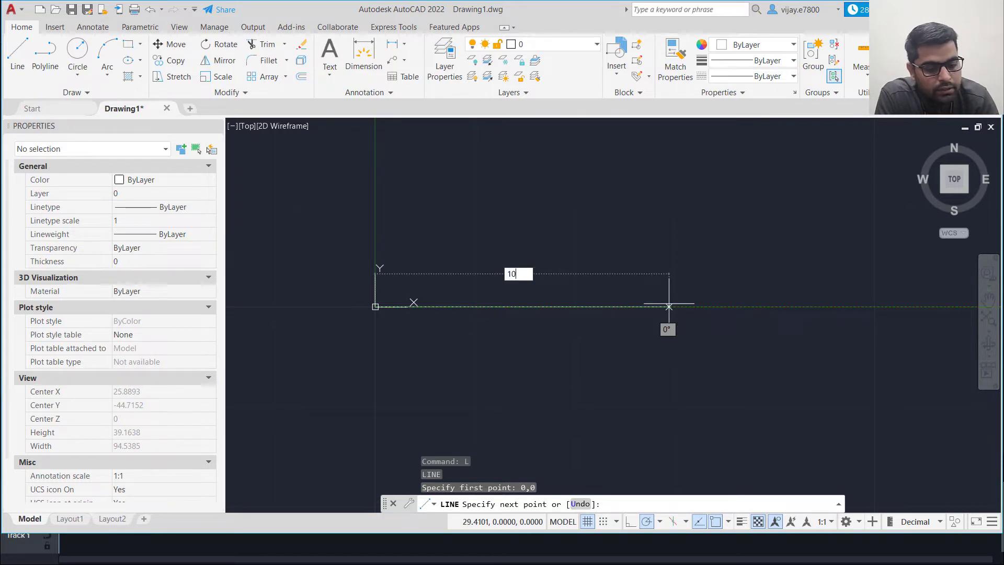
{"action": "key", "text": "Tab"}
{"action": "type", "text": "1"}
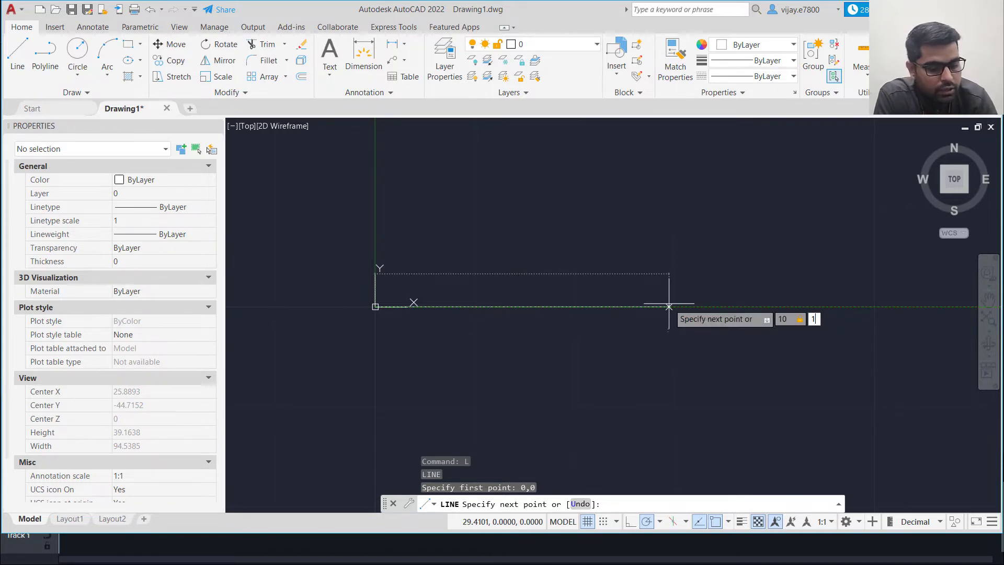
{"action": "type", "text": "0"}
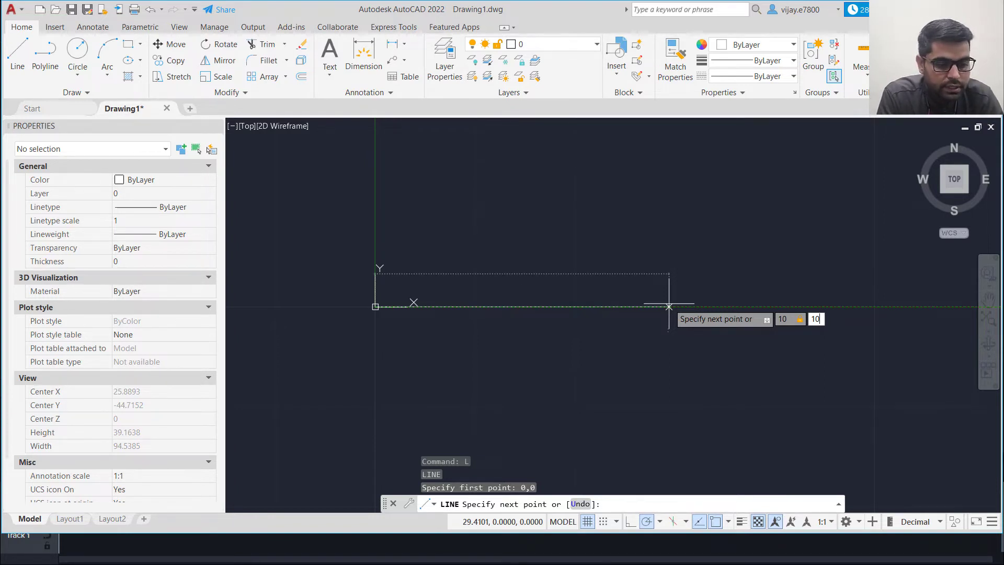
{"action": "key", "text": "Return"}
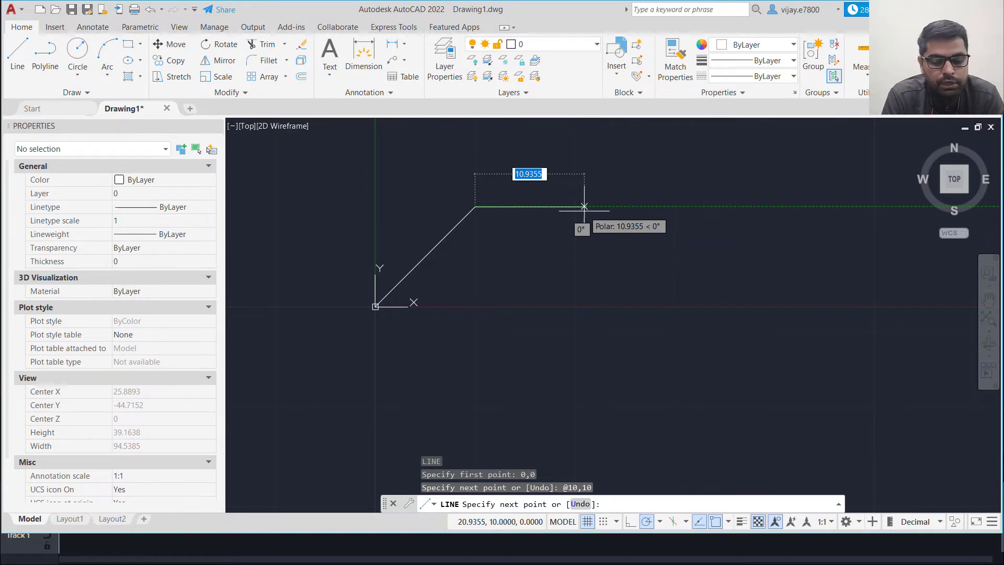
{"action": "key", "text": "Tab"}
{"action": "key", "text": "Tab"}
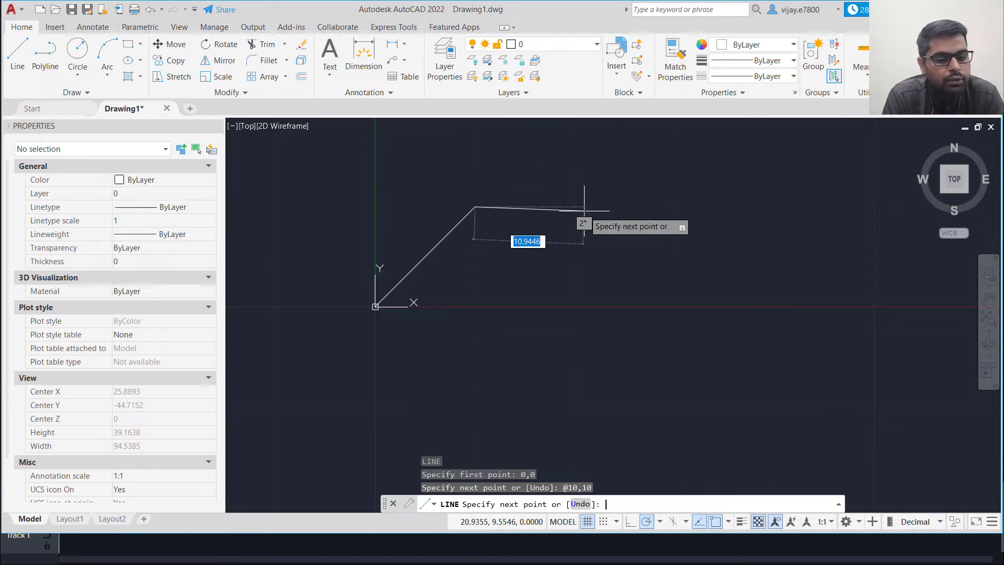
{"action": "key", "text": "Tab"}
{"action": "key", "text": "Tab"}
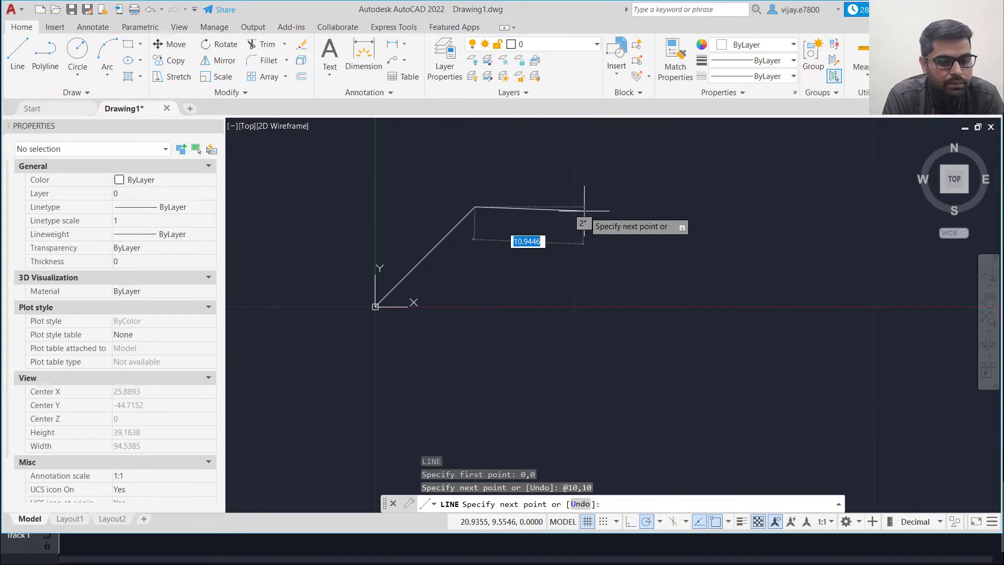
{"action": "type", "text": "10"}
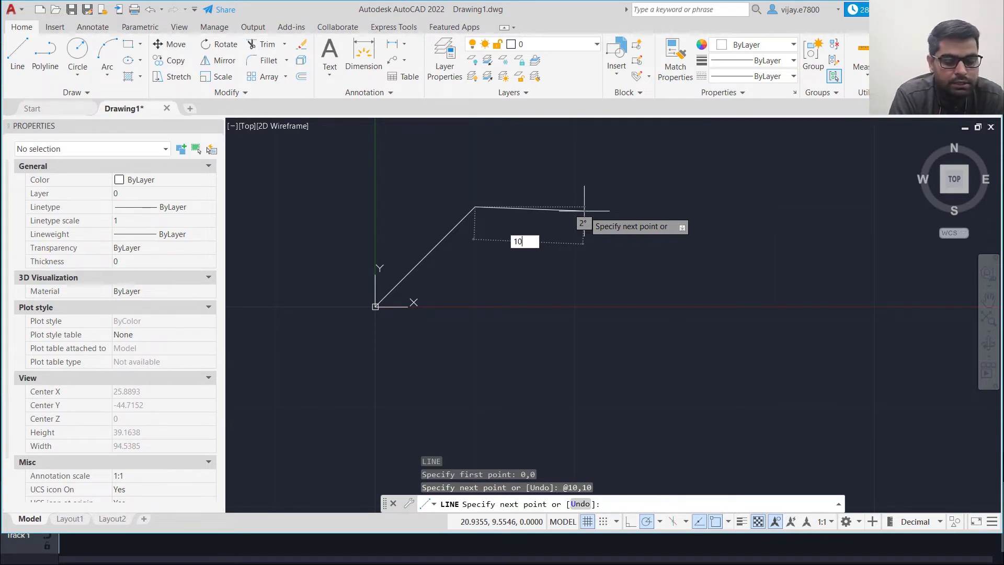
{"action": "key", "text": "Tab"}
{"action": "key", "text": "BackSpace"}
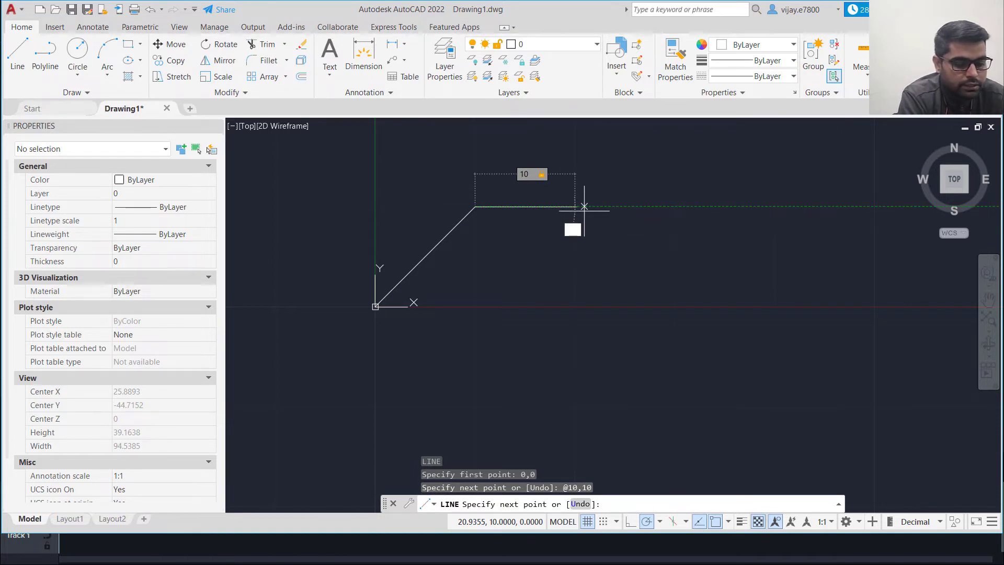
{"action": "type", "text": "-30"}
{"action": "key", "text": "Return"}
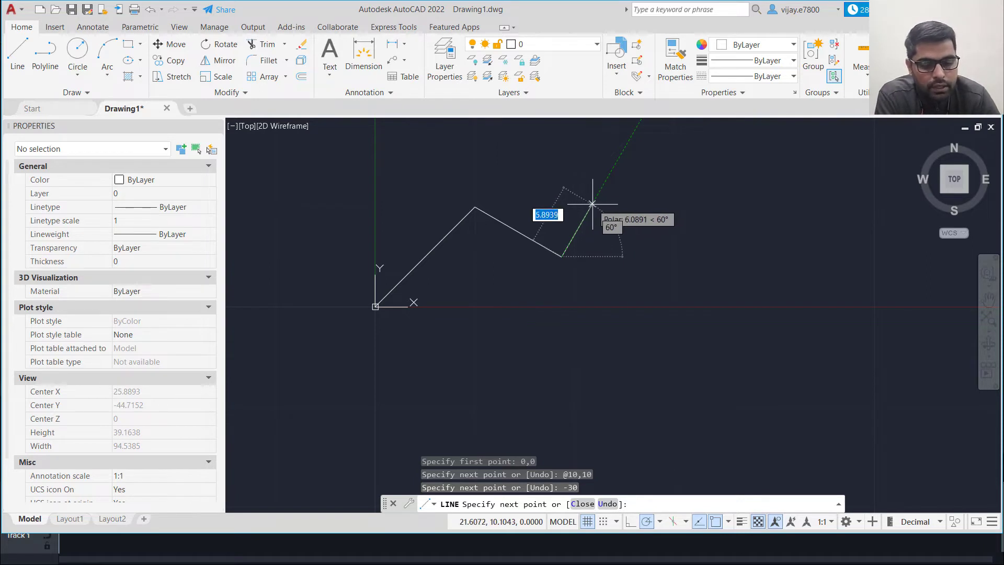
{"action": "left_click", "coordinate": [609, 503]}
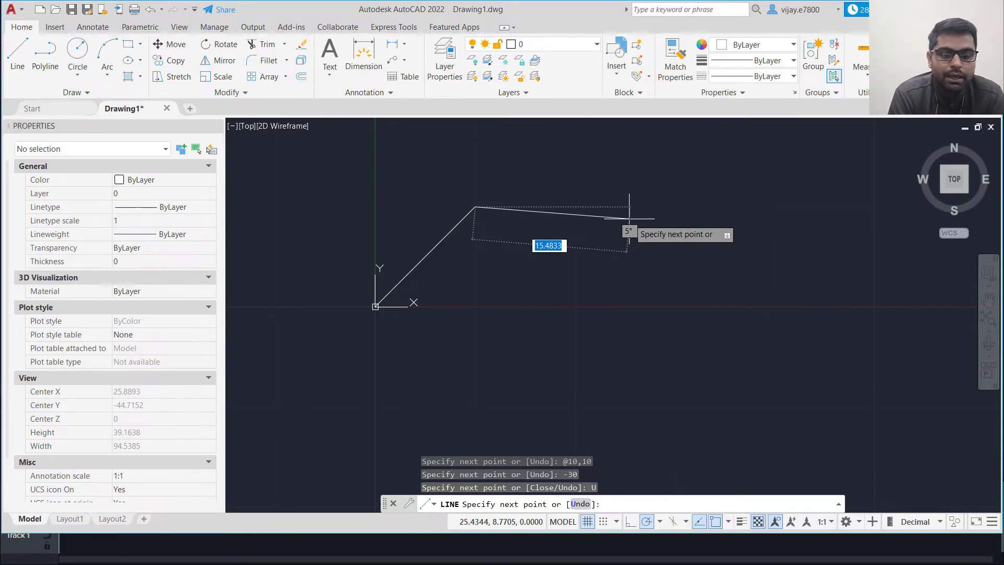
{"action": "type", "text": "@"}
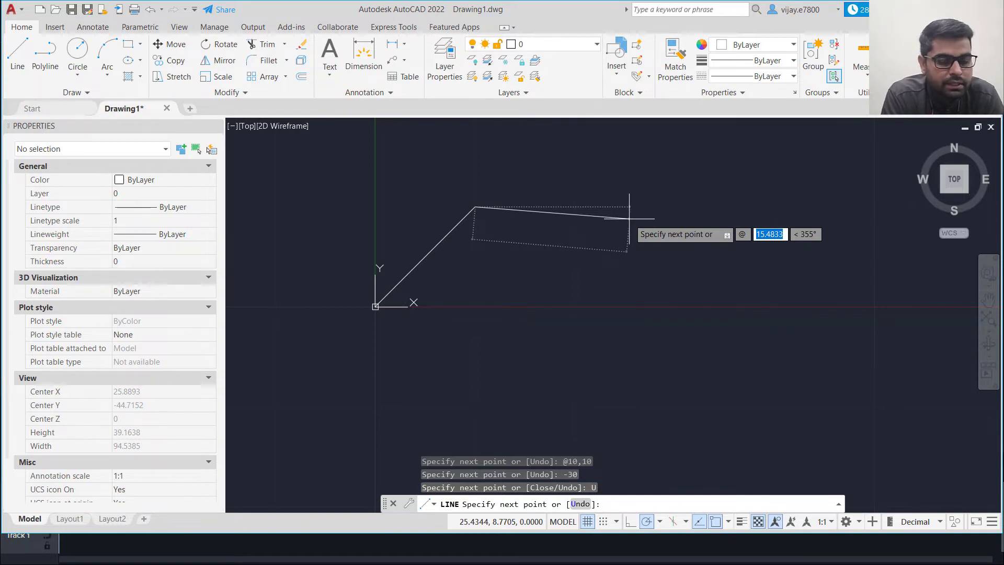
{"action": "type", "text": "10"}
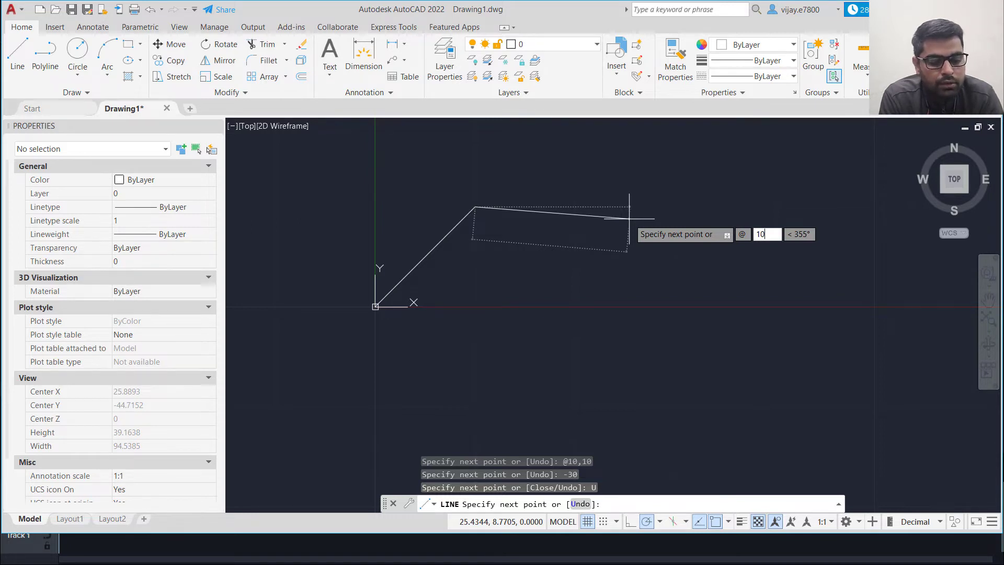
Add a 10-unit segment at 330° sloping down-right from the diagonal
{"action": "key", "text": "Tab"}
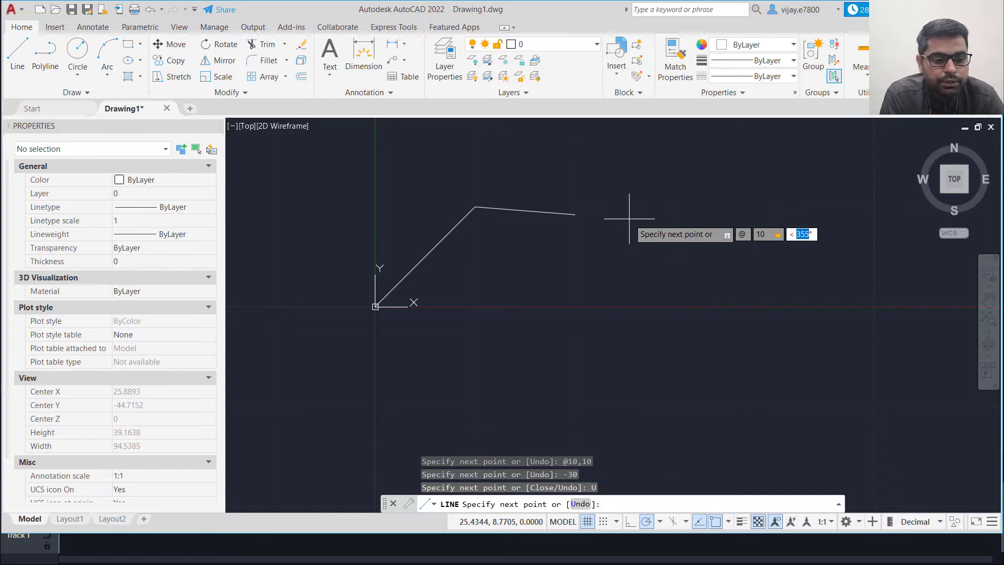
{"action": "type", "text": "330"}
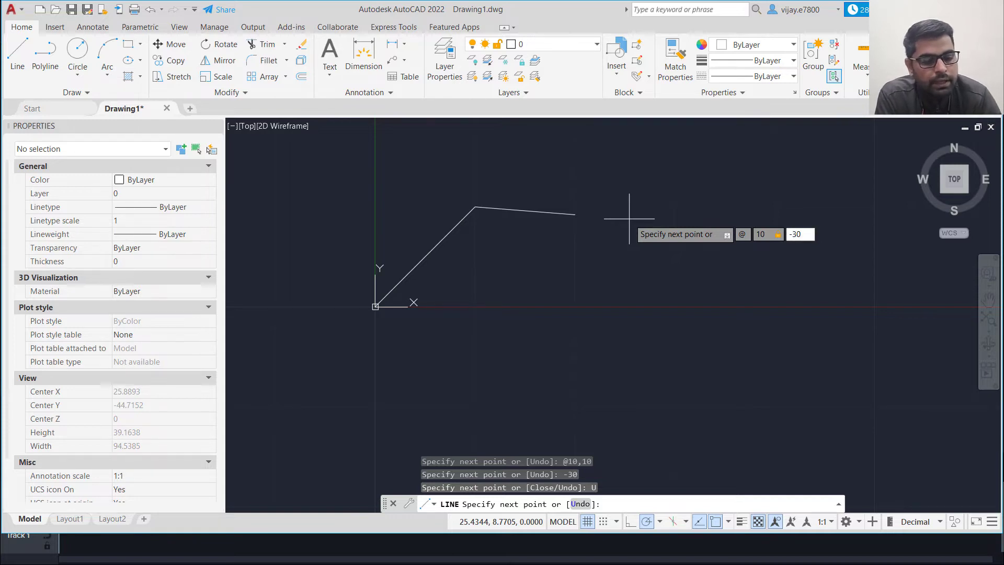
{"action": "key", "text": "Return"}
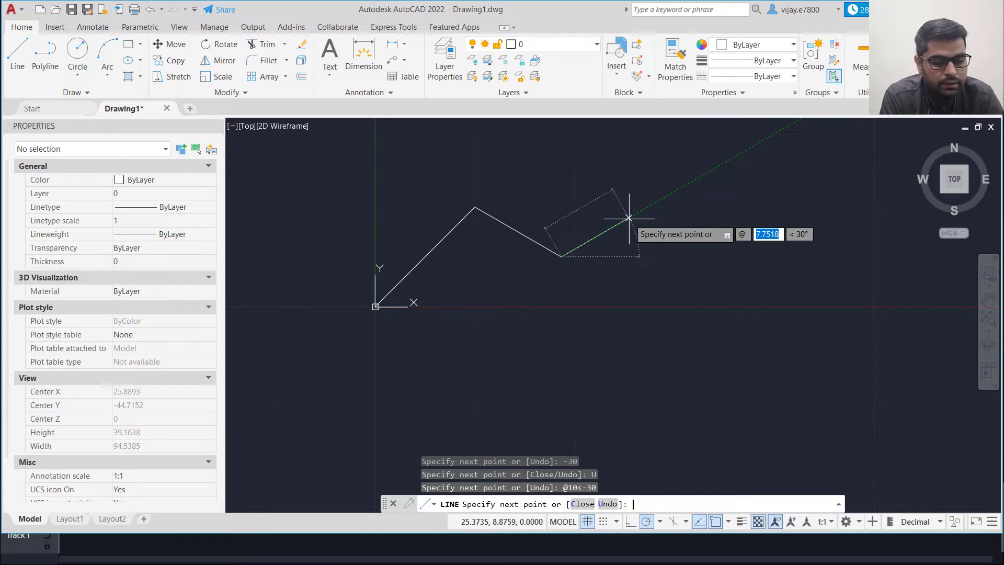
{"action": "type", "text": "10"}
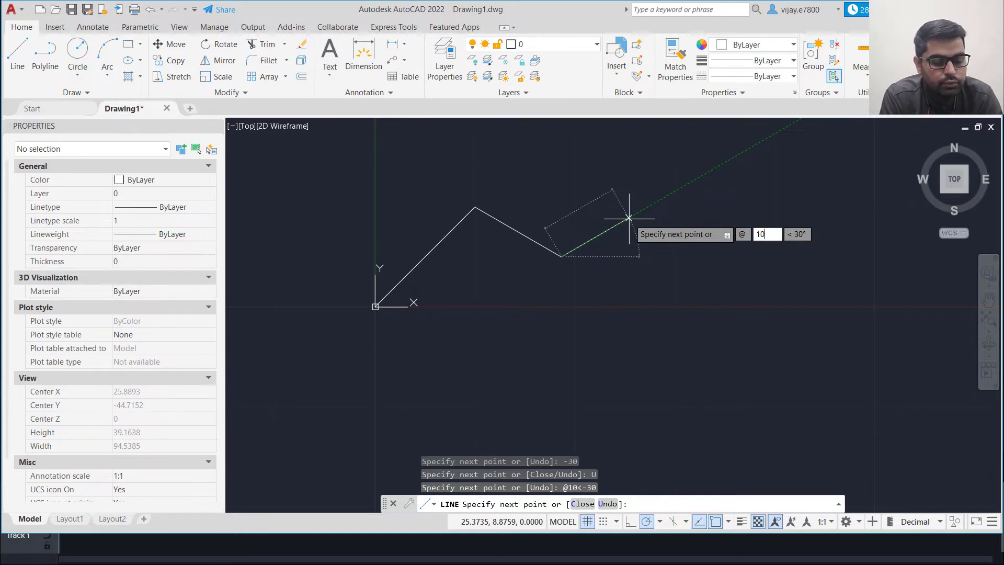
{"action": "key", "text": "Tab"}
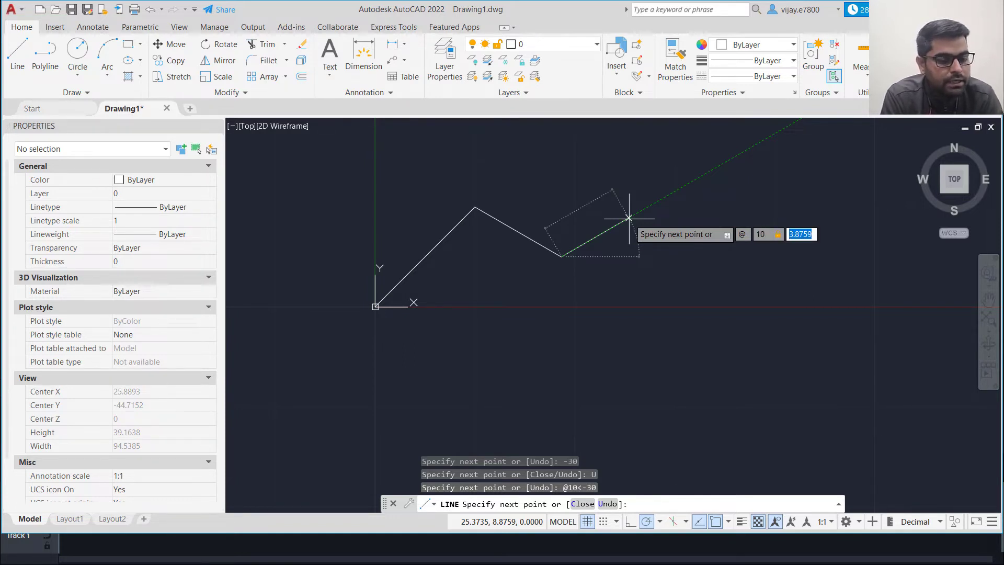
{"action": "type", "text": "0"}
{"action": "key", "text": "Return"}
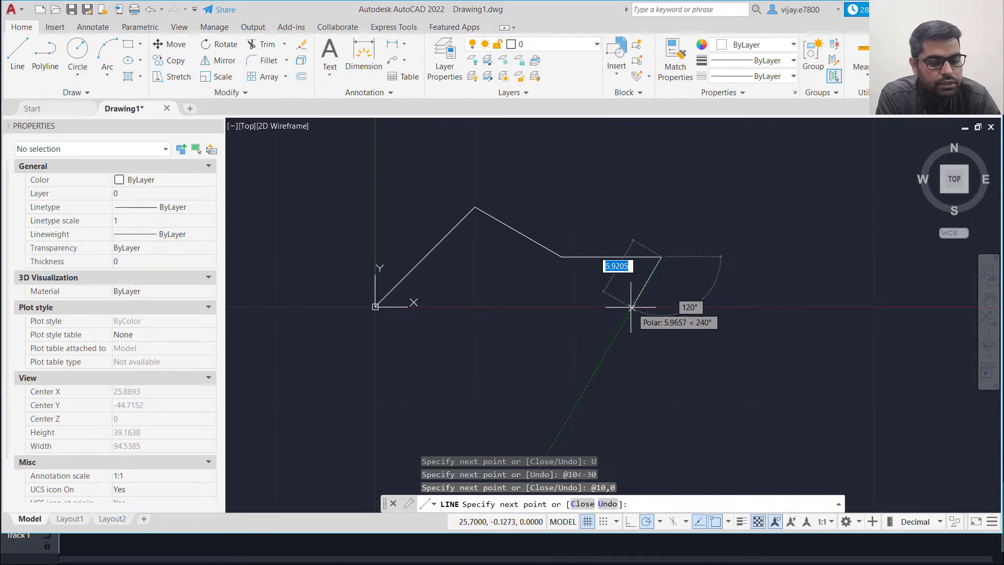
Click five more corners zigzagging back to the origin, then end LINE via Enter
{"action": "left_click", "coordinate": [633, 307]}
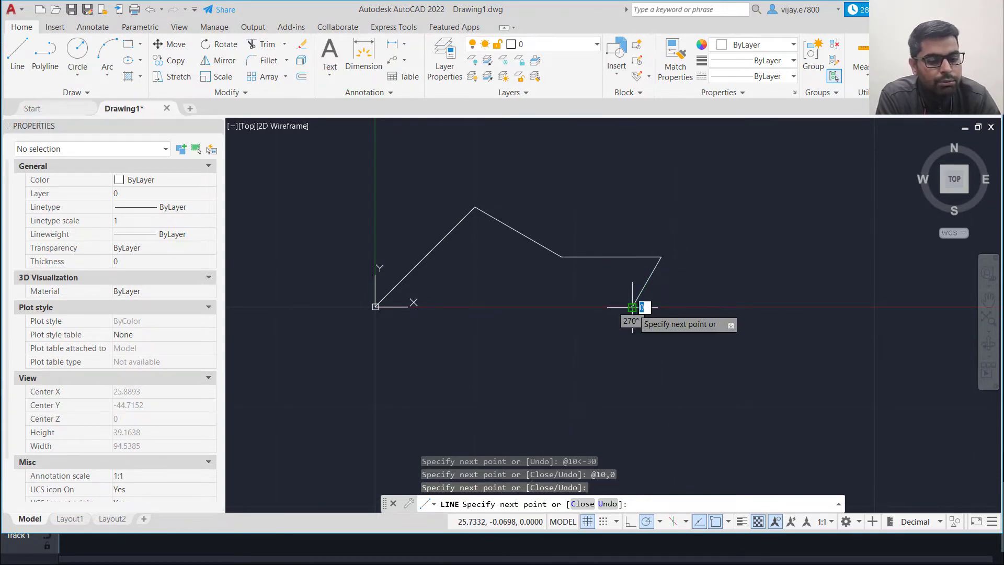
{"action": "left_click", "coordinate": [479, 286]}
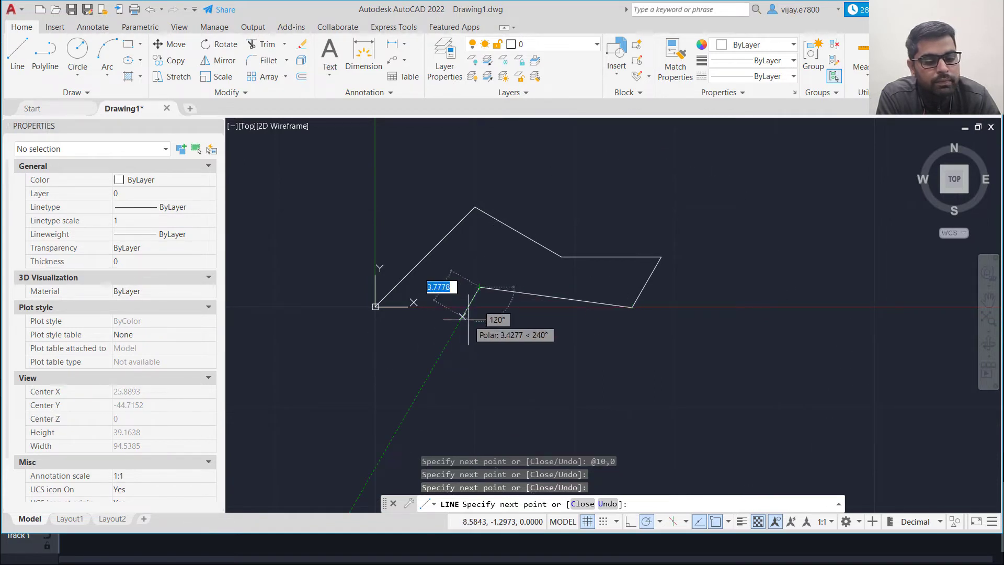
{"action": "left_click", "coordinate": [453, 271]}
{"action": "left_click", "coordinate": [424, 322]}
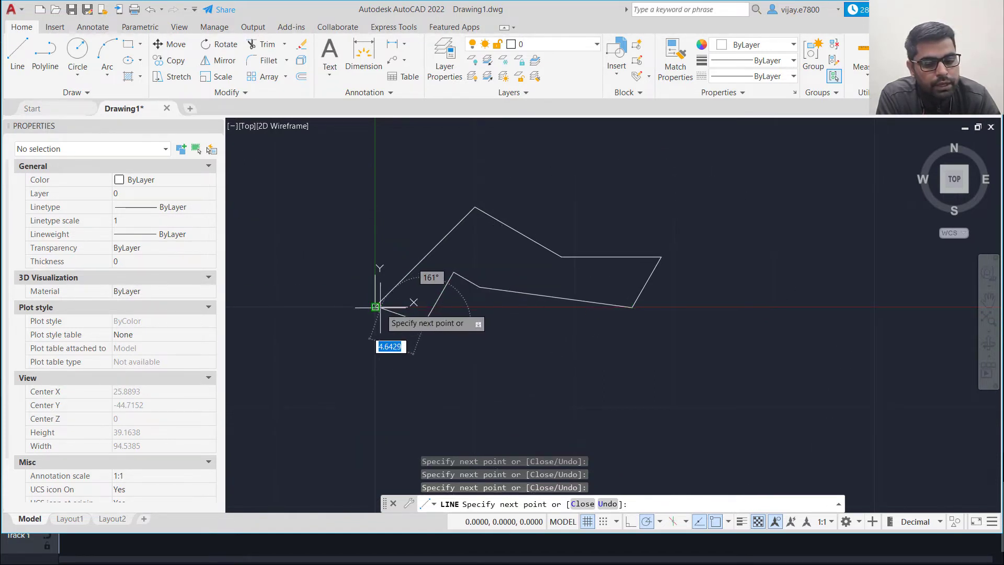
{"action": "left_click", "coordinate": [375, 307]}
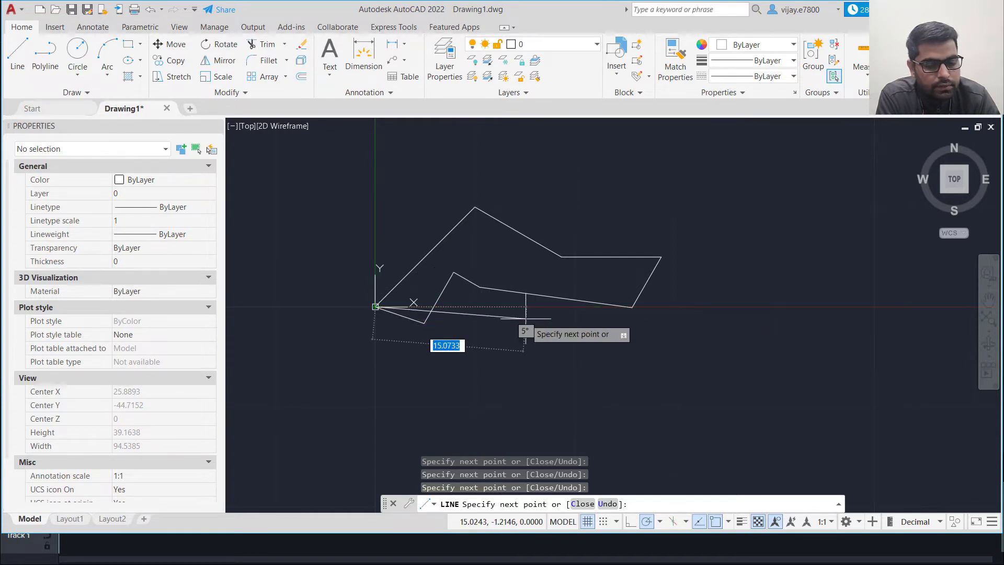
{"action": "right_click", "coordinate": [524, 320]}
{"action": "left_click", "coordinate": [542, 329]}
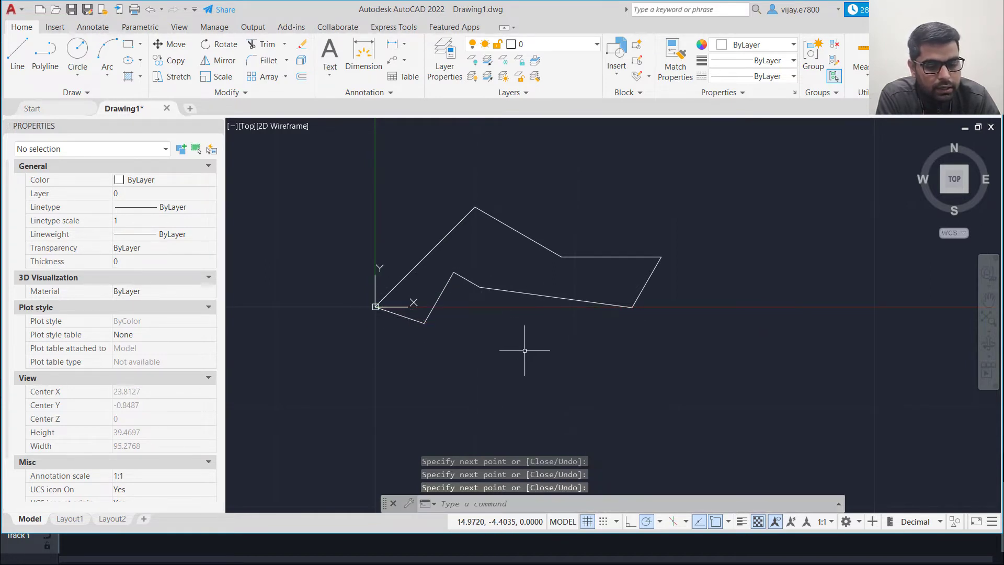
{"action": "middle_click_drag", "start_coordinate": [526, 342], "coordinate": [521, 253]}
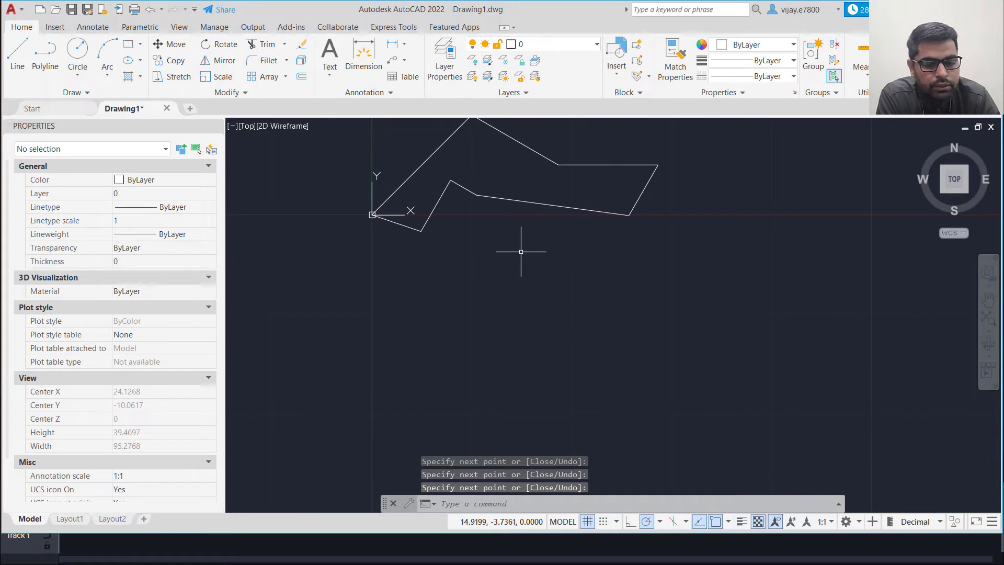
Revert an accidental layer change, start PLINE, and set new objects' colour to Yellow
{"action": "left_click", "coordinate": [549, 47]}
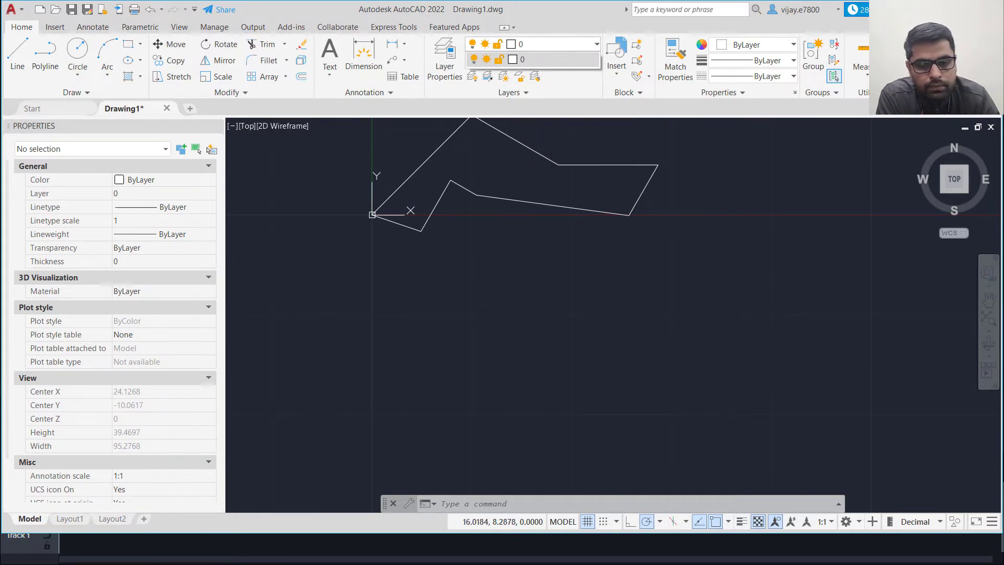
{"action": "key", "text": "ctrl+z"}
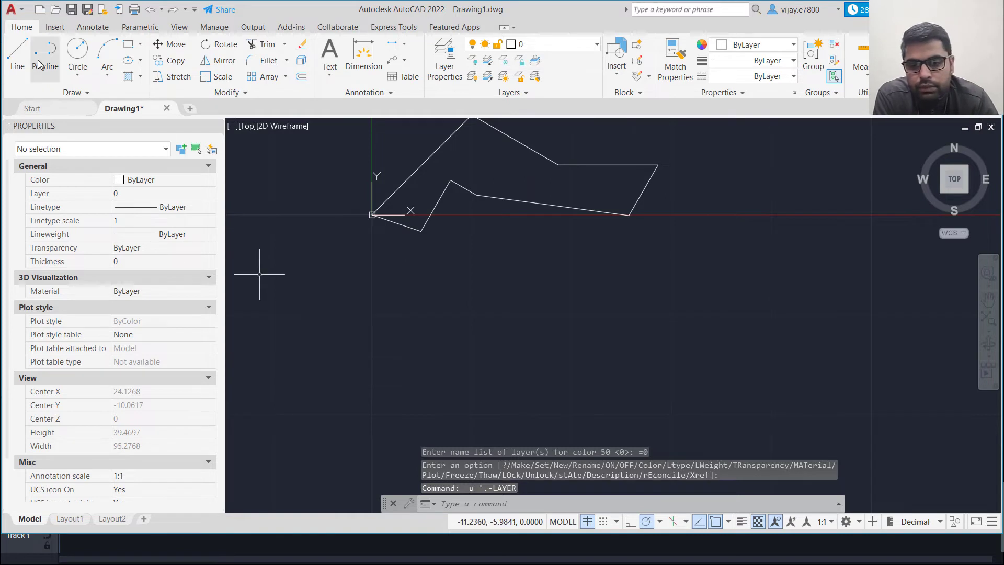
{"action": "left_click", "coordinate": [45, 52]}
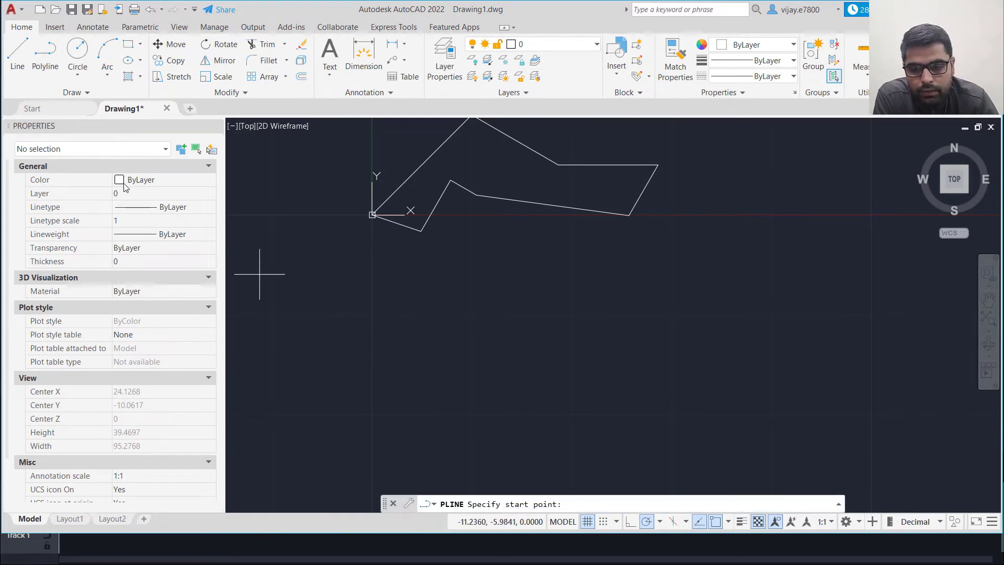
{"action": "mouse_move", "coordinate": [161, 180]}
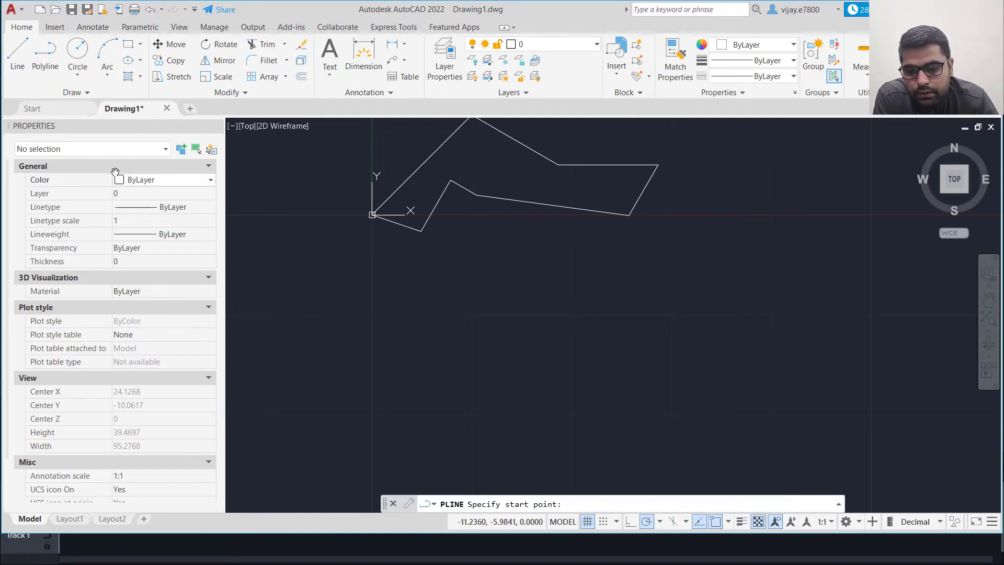
{"action": "left_click", "coordinate": [122, 183]}
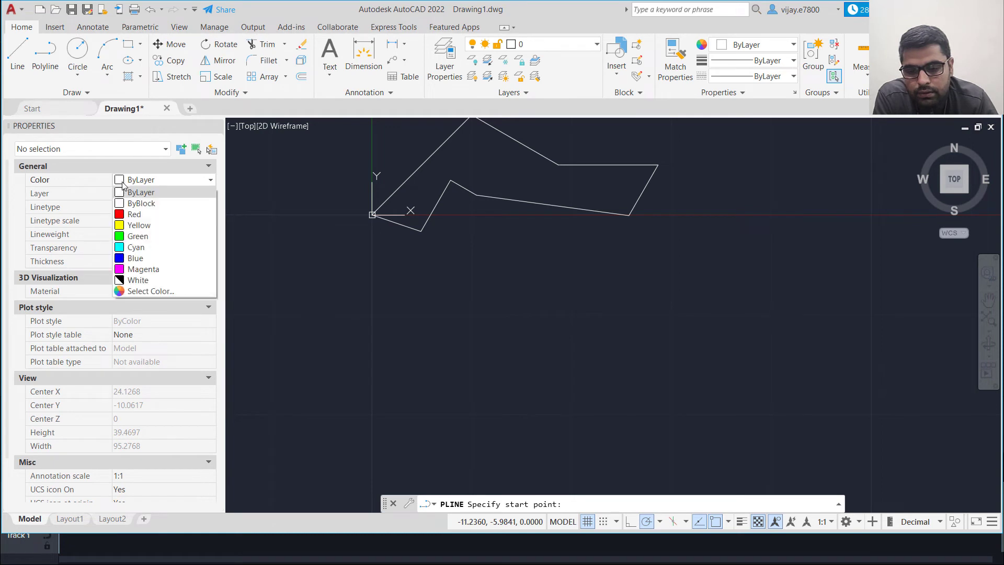
{"action": "left_click", "coordinate": [137, 226]}
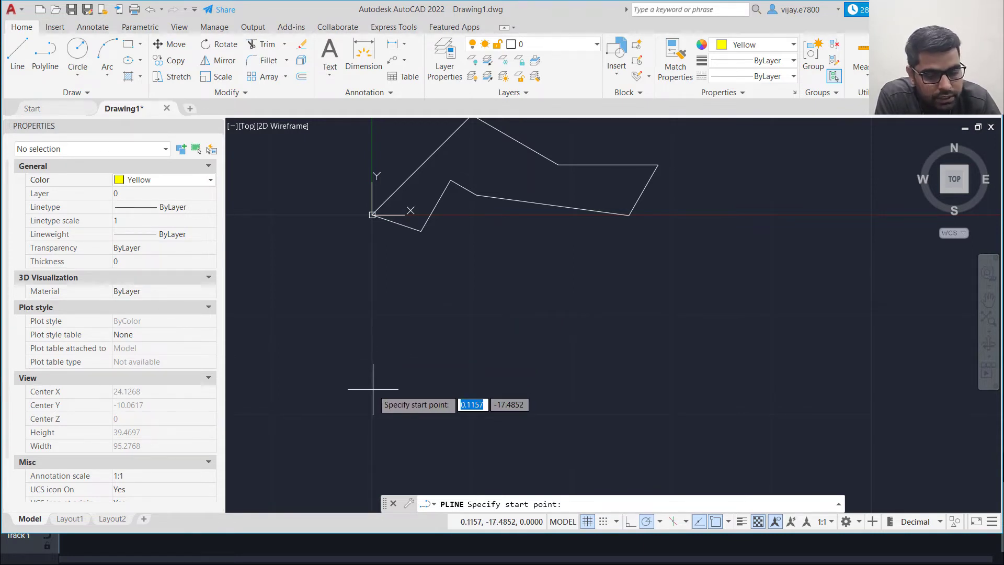
Set the polyline's start point at 0,-20
{"action": "middle_click_drag", "start_coordinate": [372, 389], "coordinate": [370, 333]}
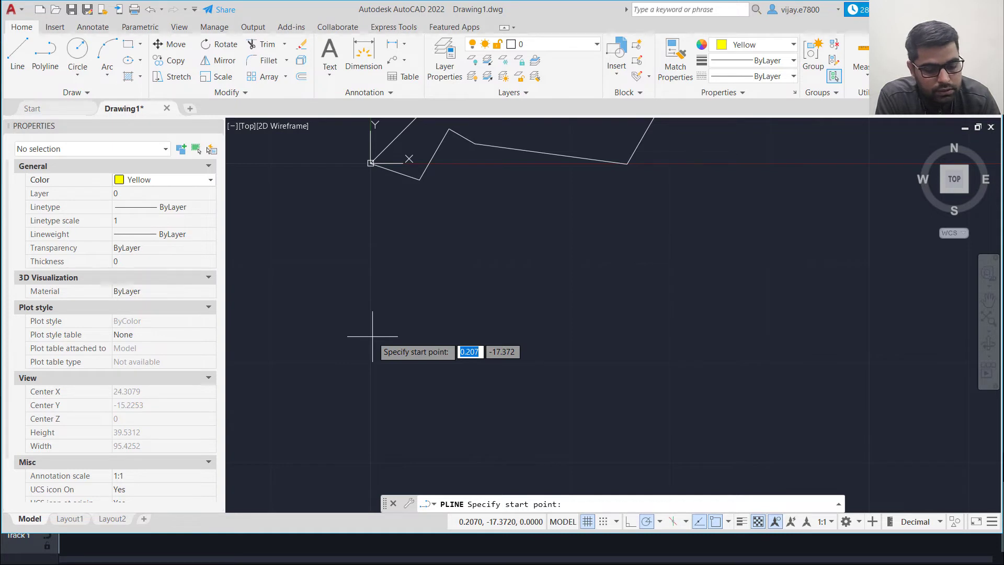
{"action": "type", "text": "0"}
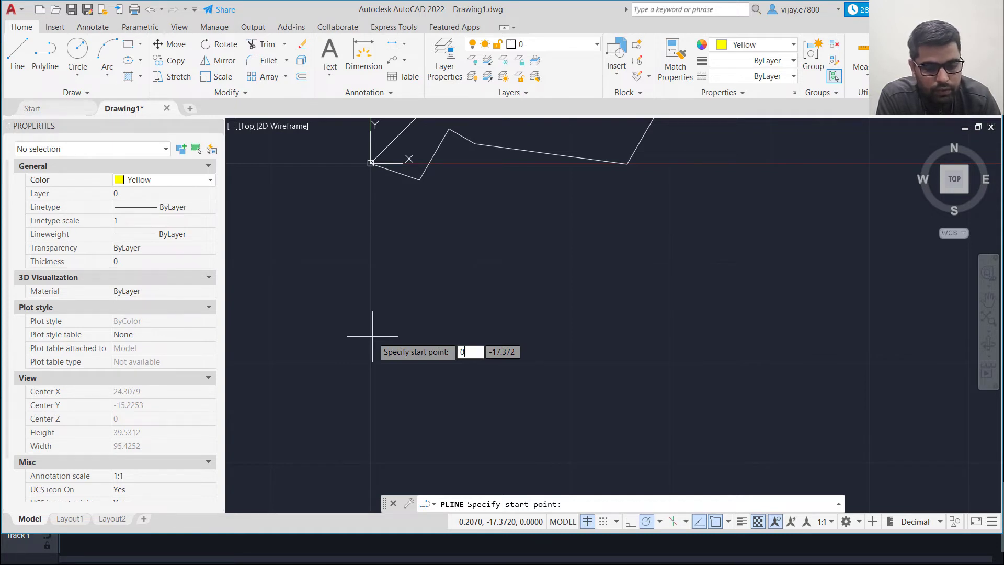
{"action": "key", "text": "Tab"}
{"action": "type", "text": "-2"}
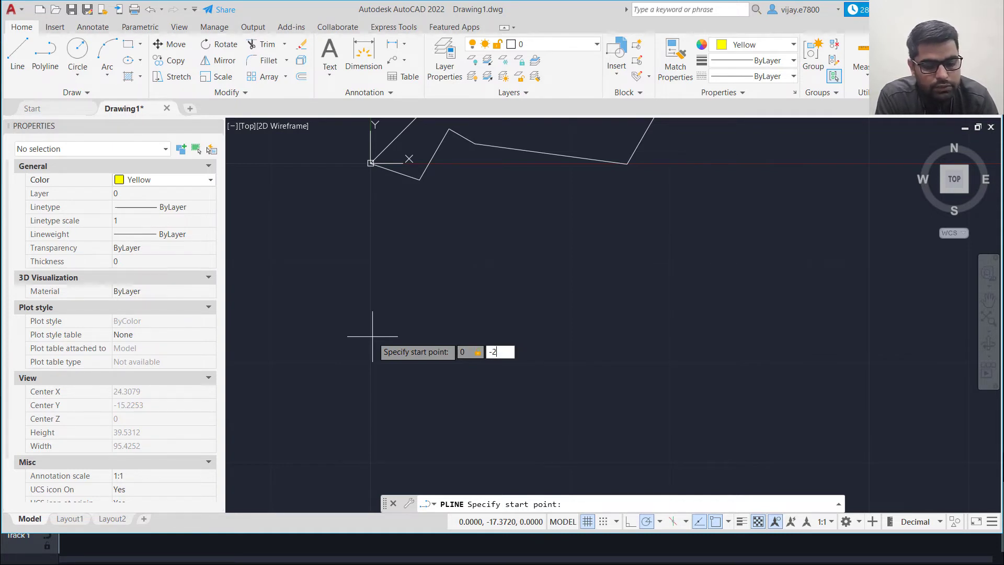
{"action": "key", "text": "Return"}
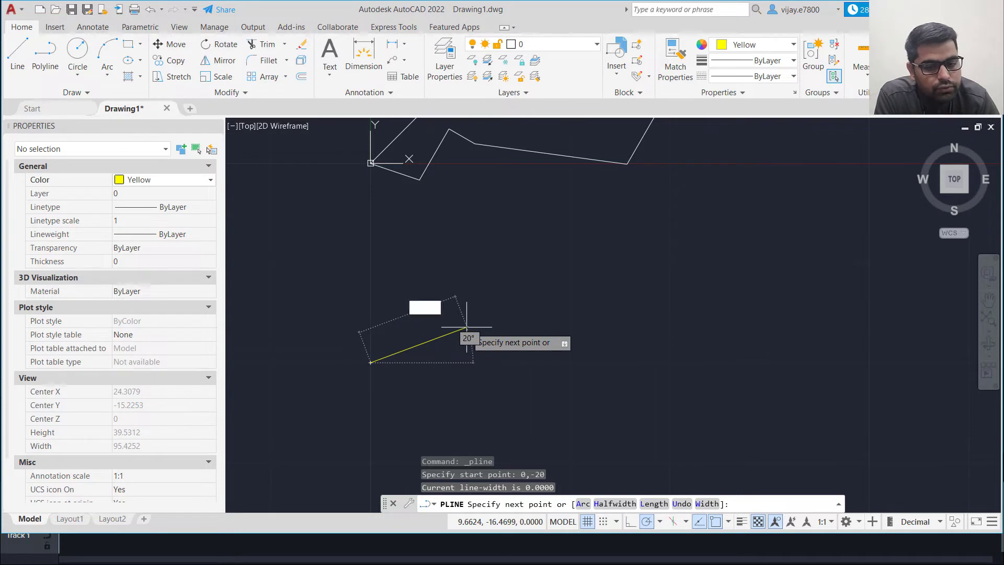
Enter length 14 and angle 45° to place the first yellow polyline segment
{"action": "scroll", "coordinate": [467, 327], "scroll_direction": "down", "scroll_amount": 2}
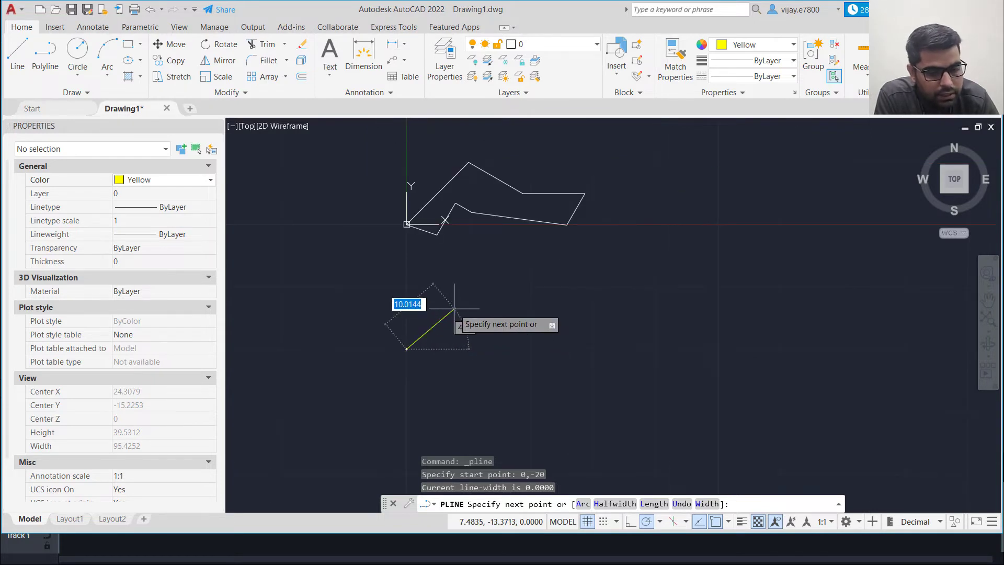
{"action": "scroll", "coordinate": [451, 305], "scroll_direction": "up", "scroll_amount": 2}
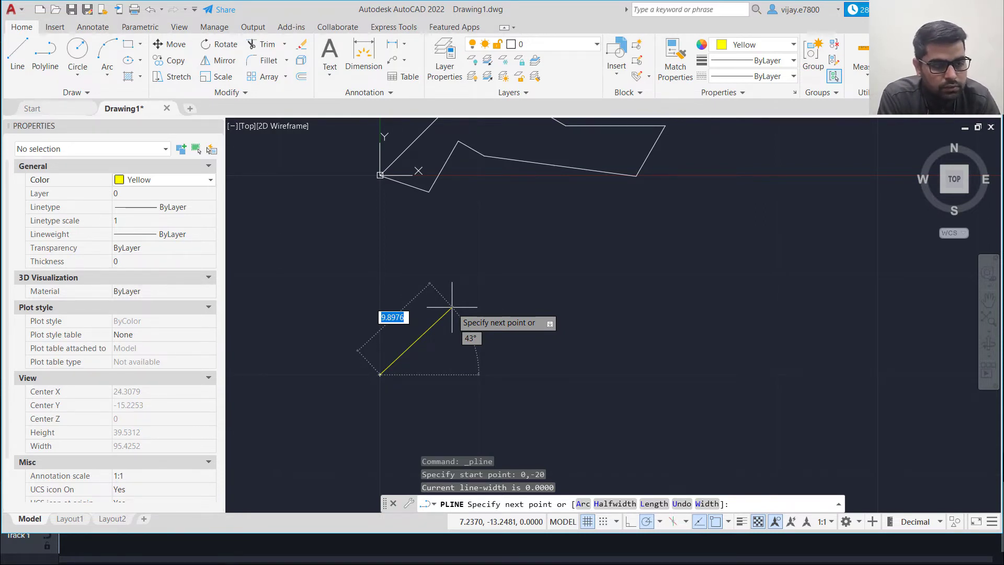
{"action": "type", "text": "14"}
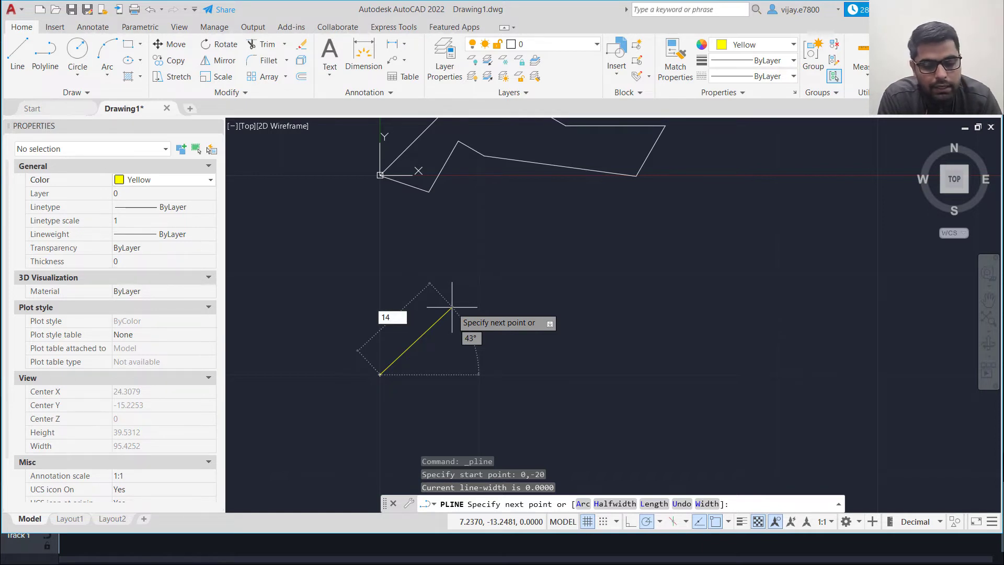
{"action": "key", "text": "Tab"}
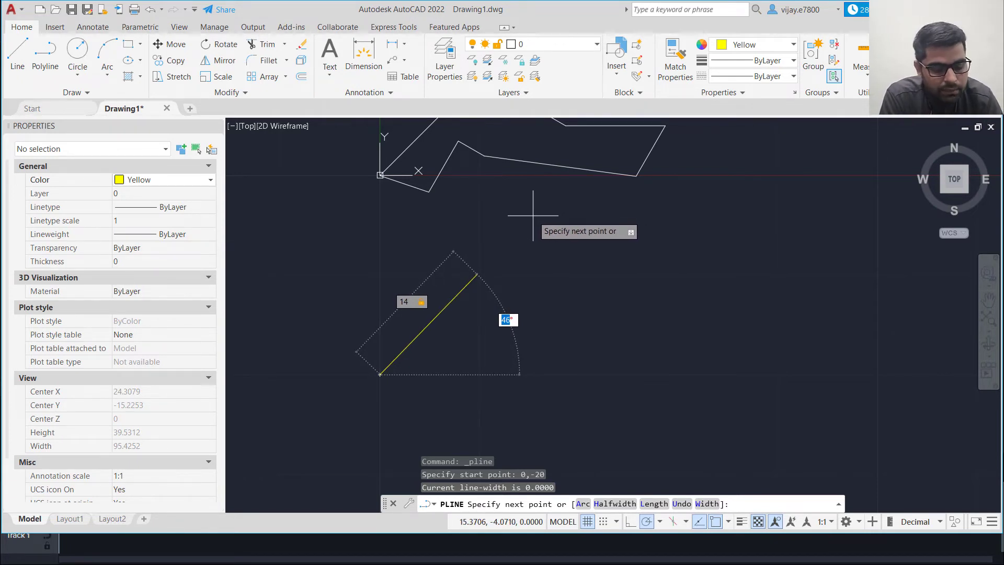
{"action": "type", "text": "45"}
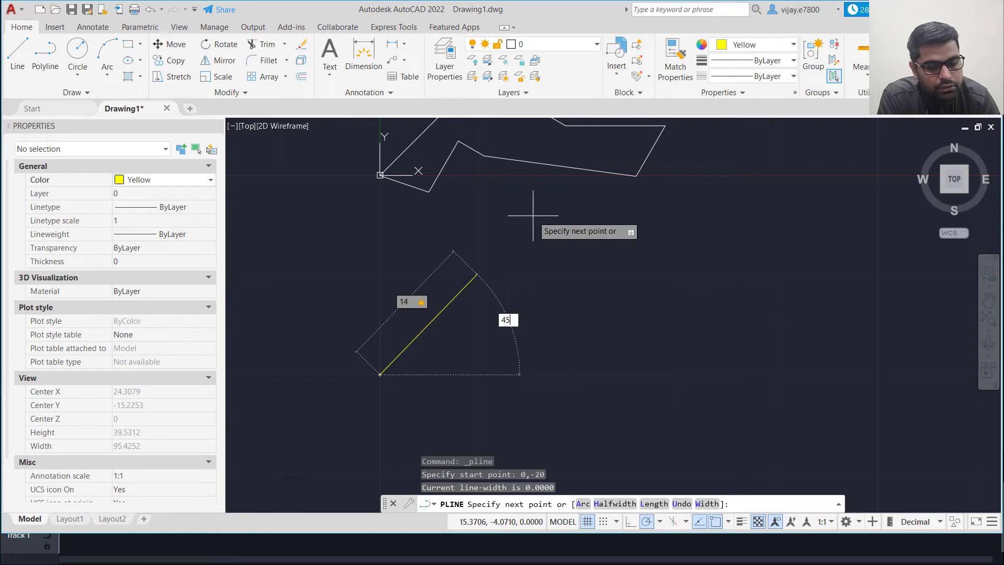
{"action": "key", "text": "Return"}
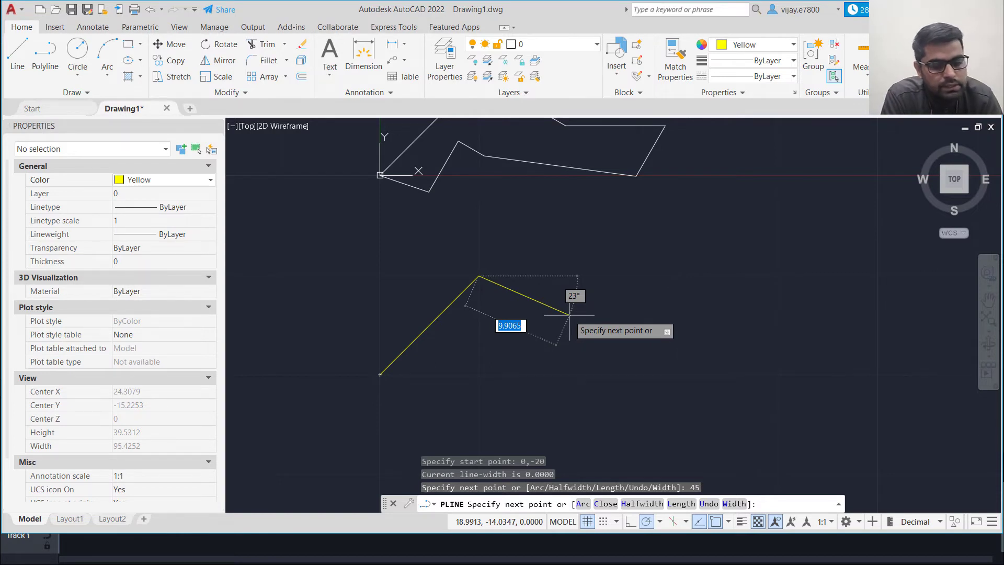
{"action": "type", "text": "@"}
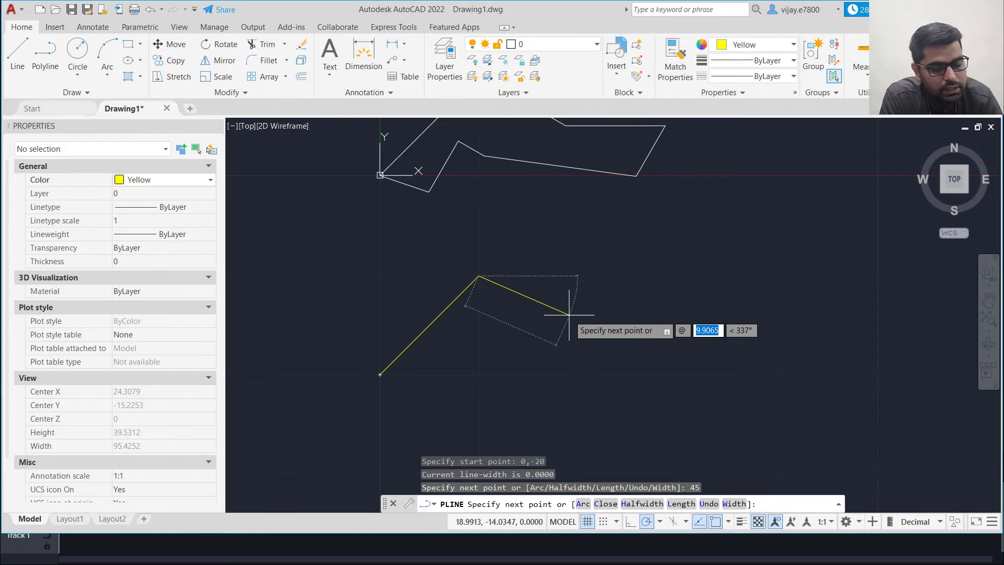
{"action": "type", "text": "10"}
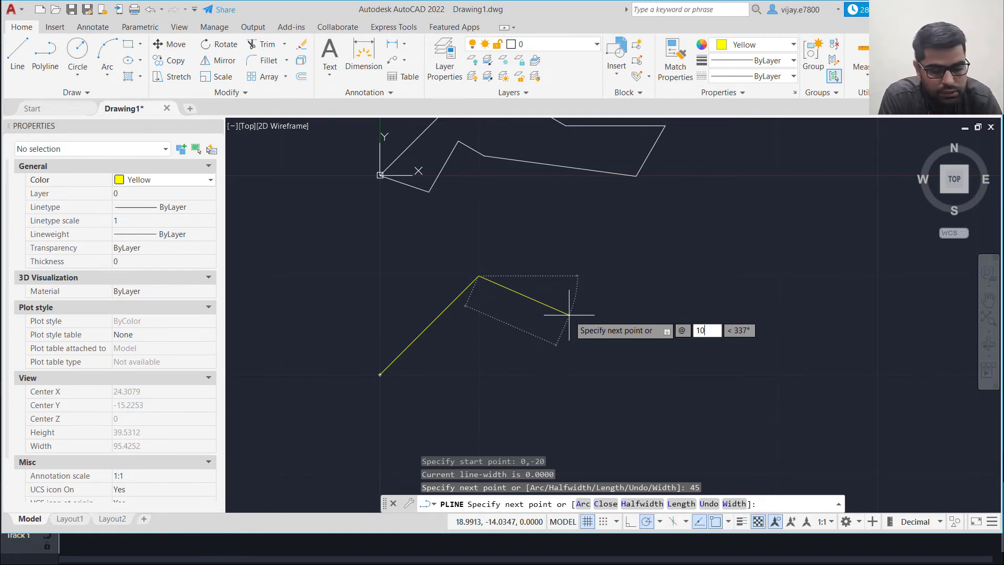
{"action": "key", "text": "Tab"}
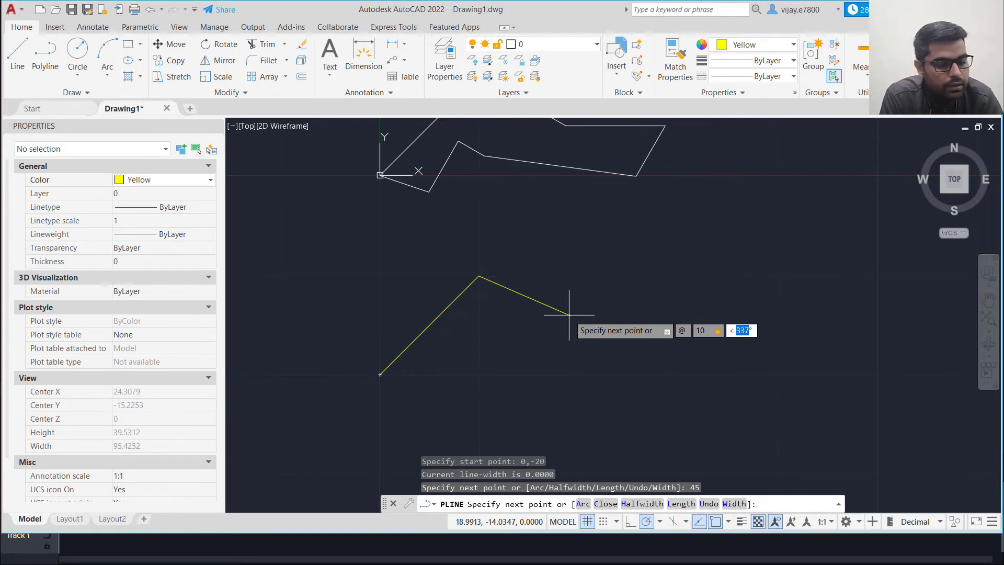
{"action": "type", "text": "-30"}
{"action": "key", "text": "Return"}
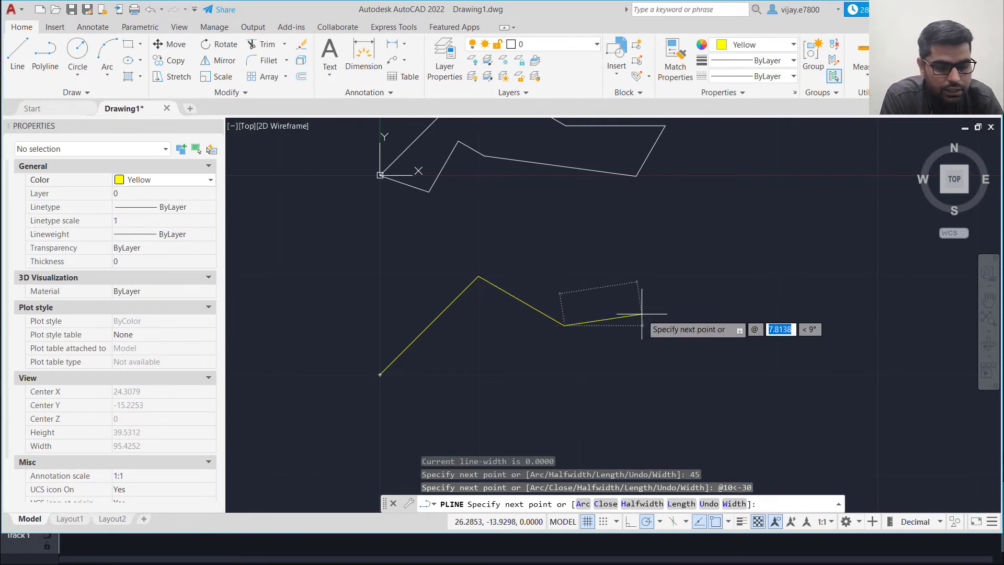
Start entering length 10 and angle 0, then clear both values
{"action": "type", "text": "10"}
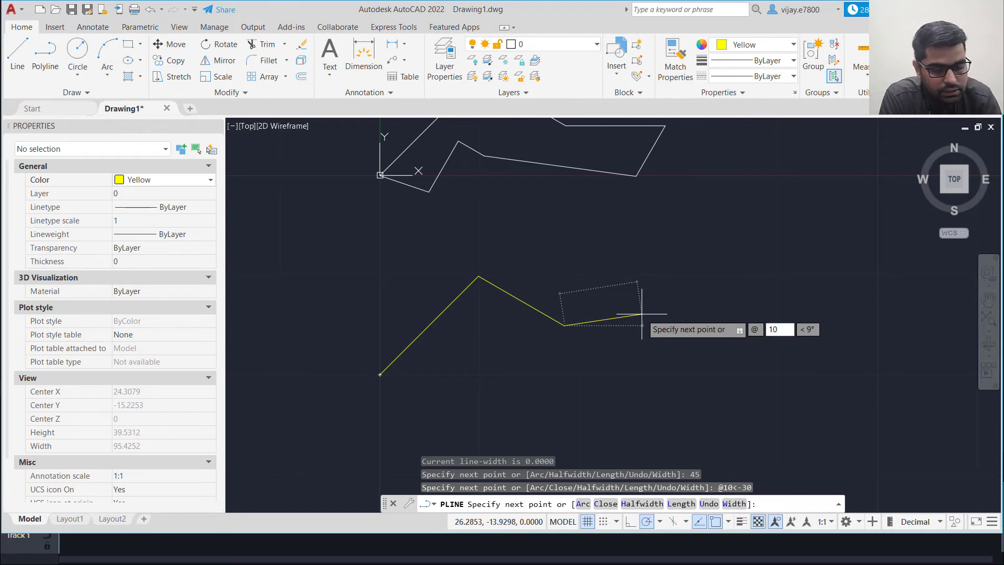
{"action": "key", "text": "Tab"}
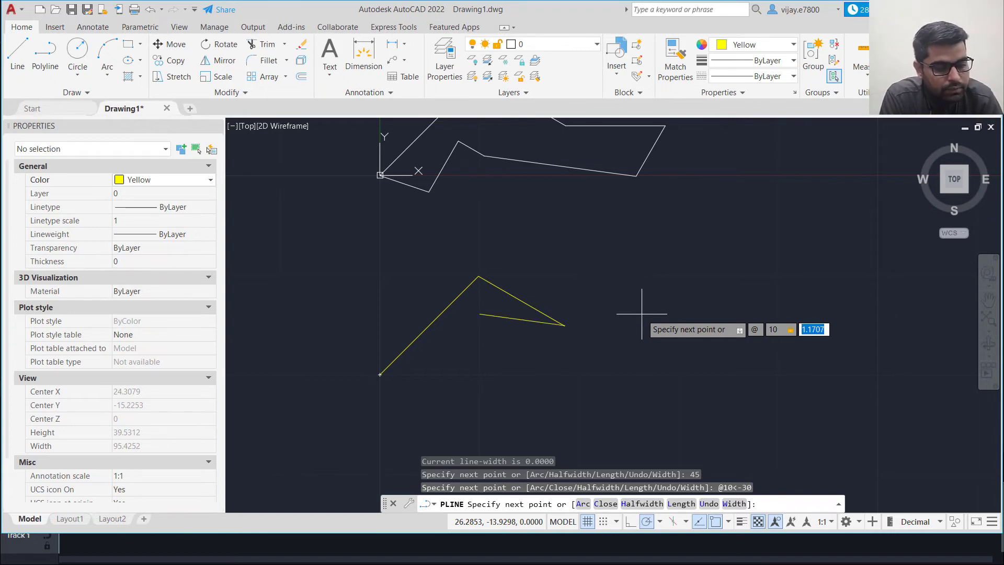
{"action": "type", "text": "0"}
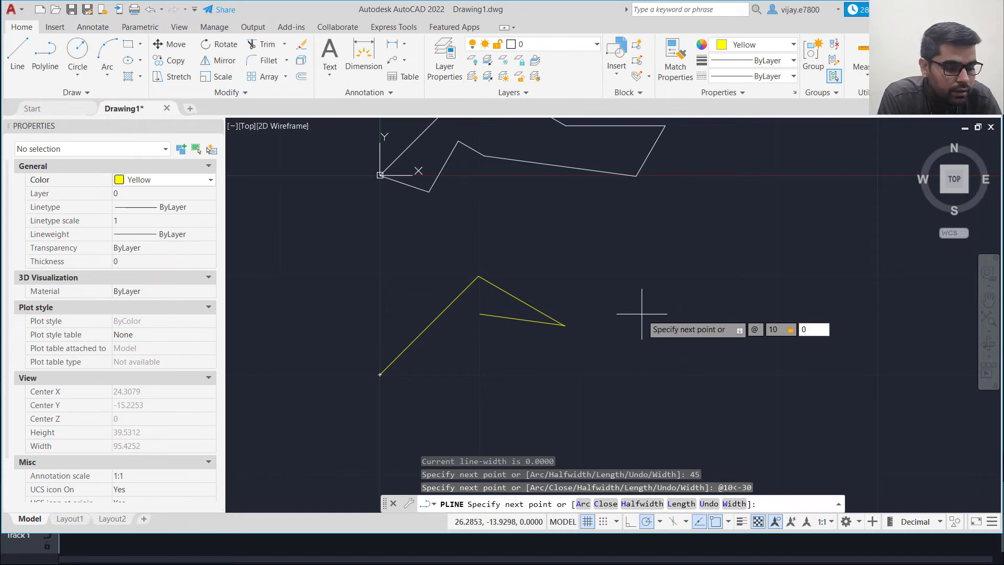
{"action": "key", "text": "BackSpace"}
{"action": "key", "text": "Tab"}
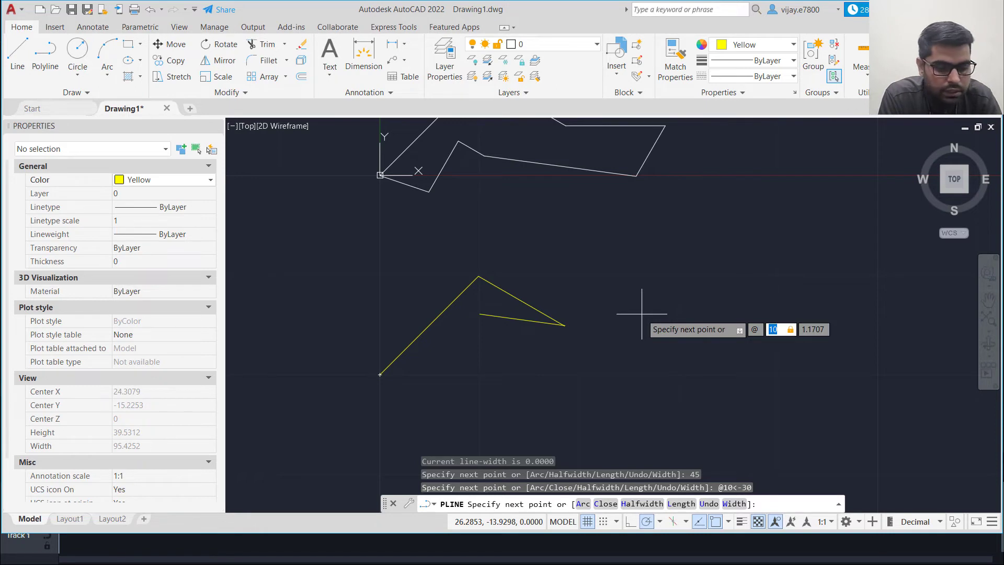
{"action": "key", "text": "BackSpace"}
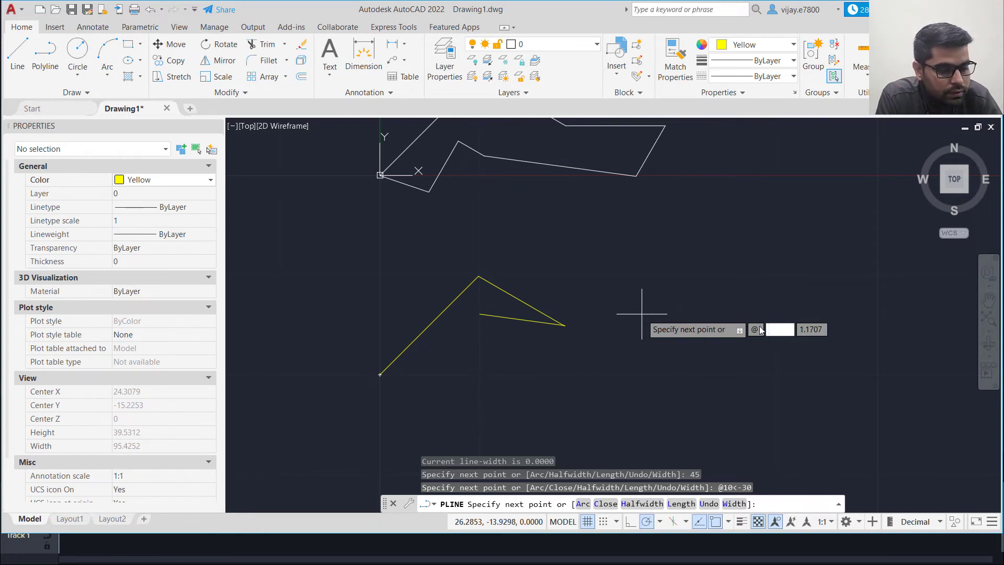
Clear the suggested values and enter length 10 to add the horizontal third segment
{"action": "type", "text": ","}
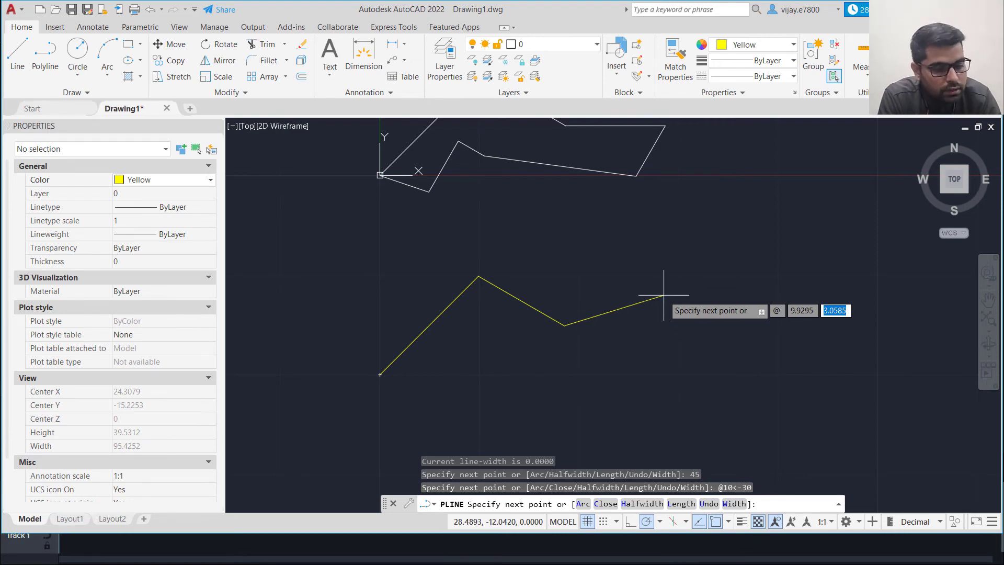
{"action": "key", "text": "BackSpace"}
{"action": "key", "text": "Tab"}
{"action": "key", "text": "BackSpace"}
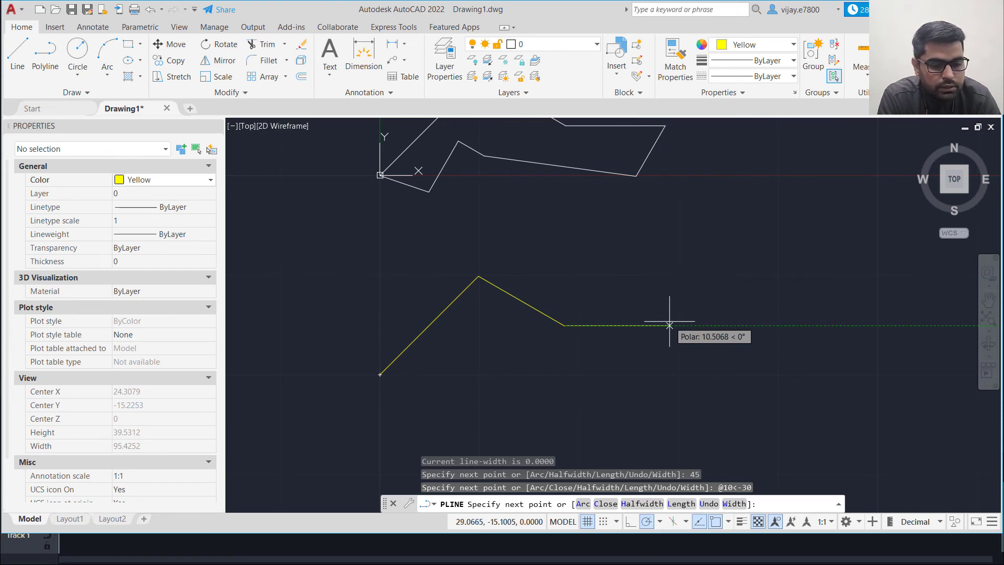
{"action": "type", "text": "10"}
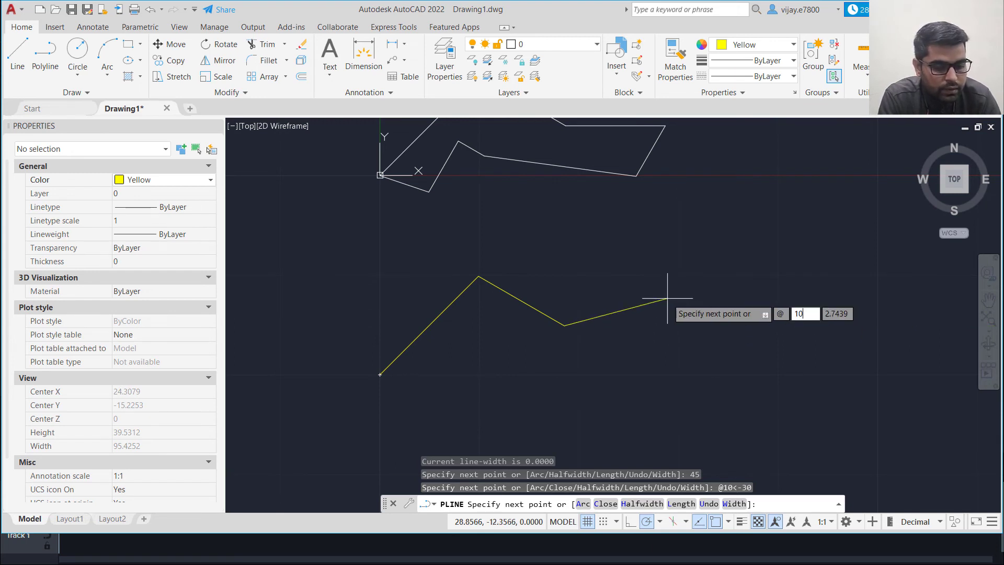
{"action": "key", "text": "Tab"}
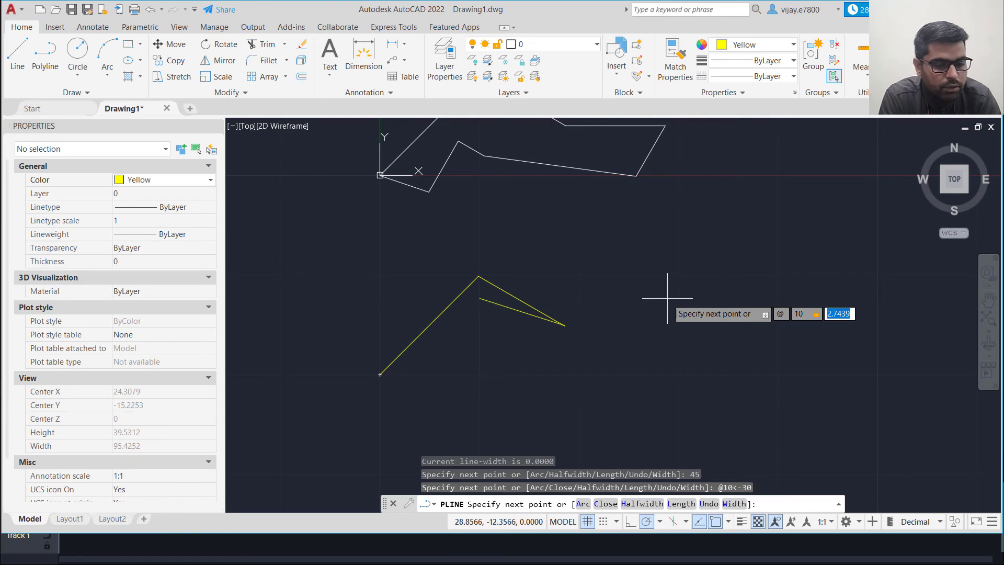
{"action": "type", "text": "30"}
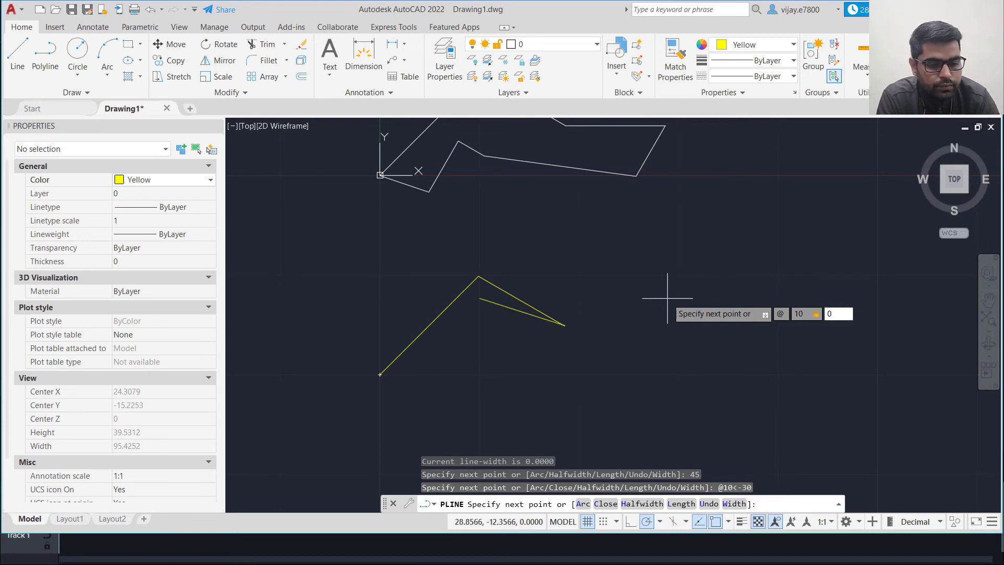
{"action": "key", "text": "Return"}
{"action": "key", "text": "Return"}
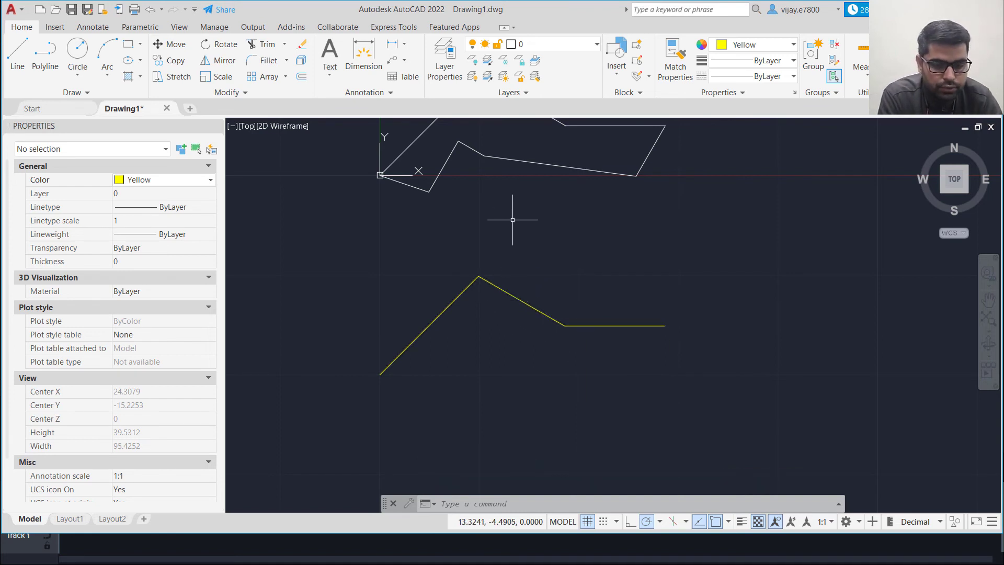
{"action": "scroll", "coordinate": [515, 214], "scroll_direction": "down", "scroll_amount": 2}
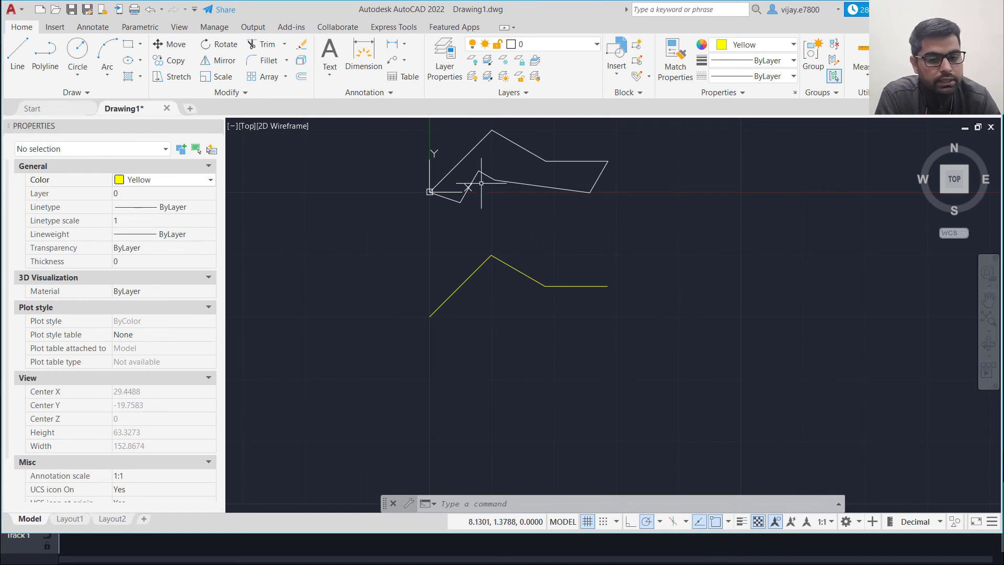
{"action": "left_click", "coordinate": [465, 156]}
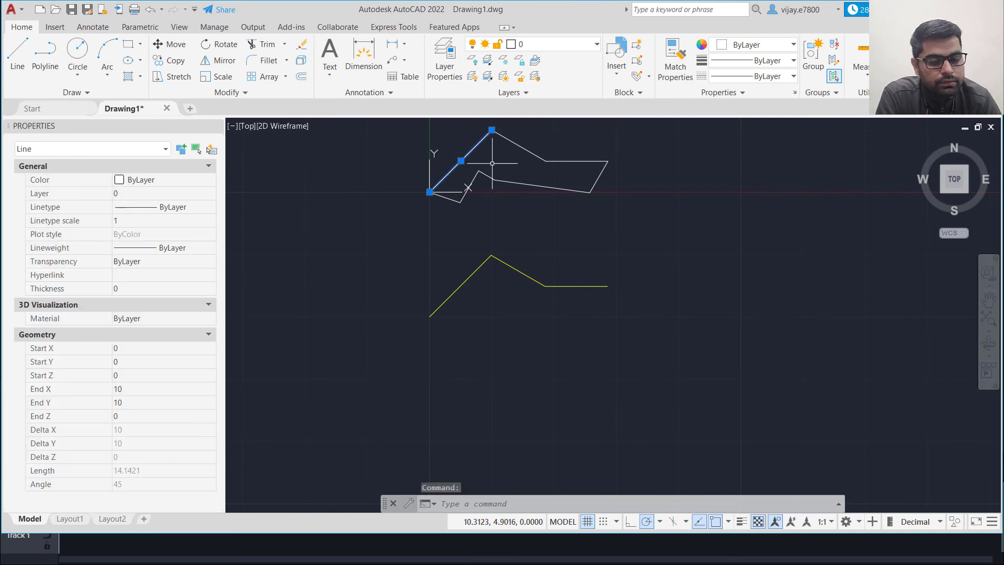
{"action": "left_click", "coordinate": [515, 146]}
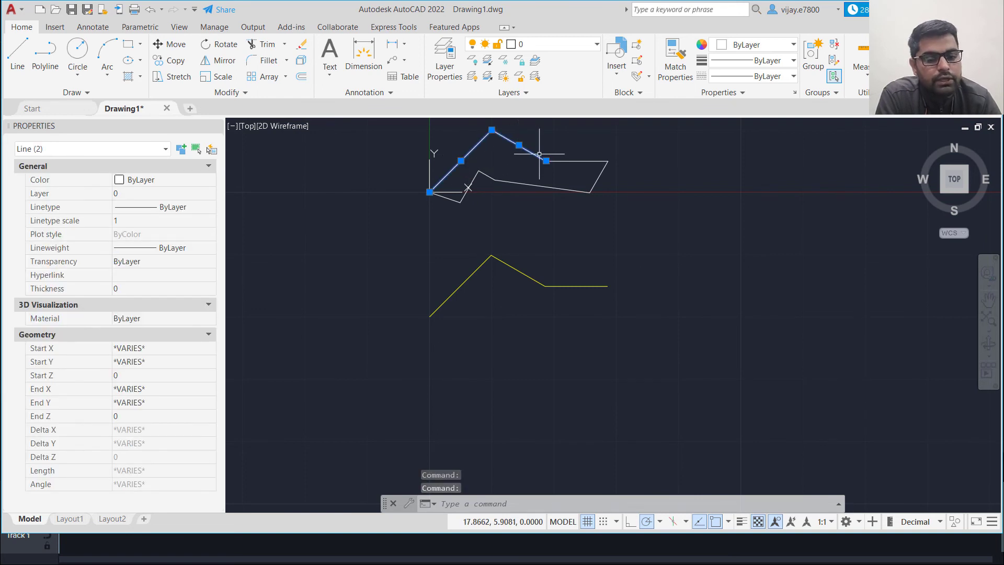
{"action": "key", "text": "Escape"}
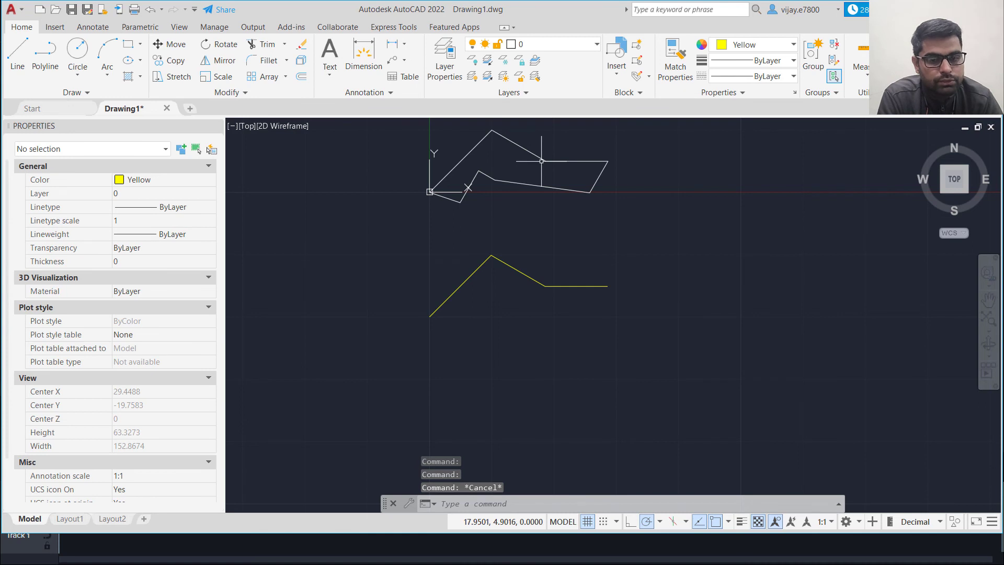
{"action": "left_click", "coordinate": [529, 149]}
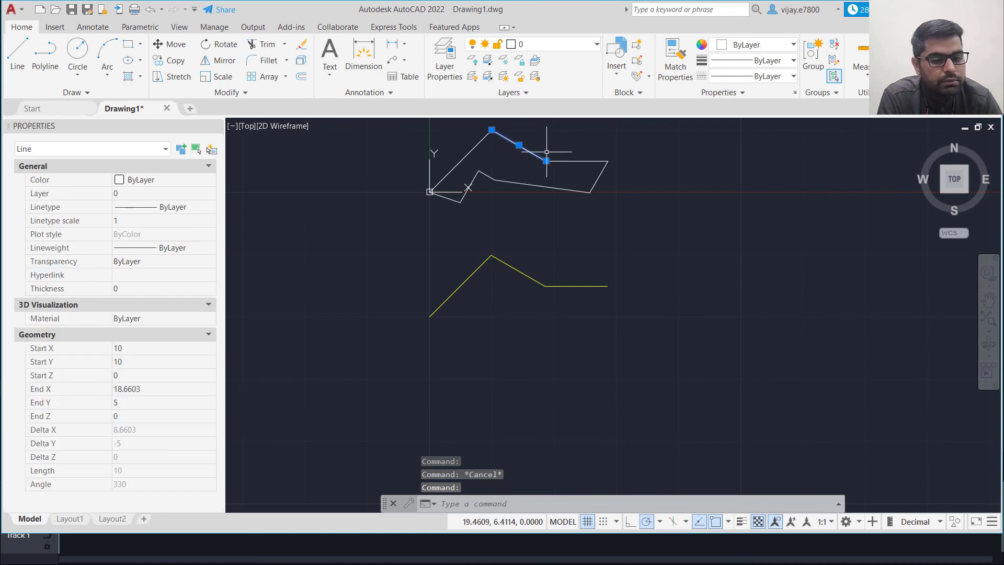
{"action": "key", "text": "Escape"}
{"action": "left_click", "coordinate": [576, 154]}
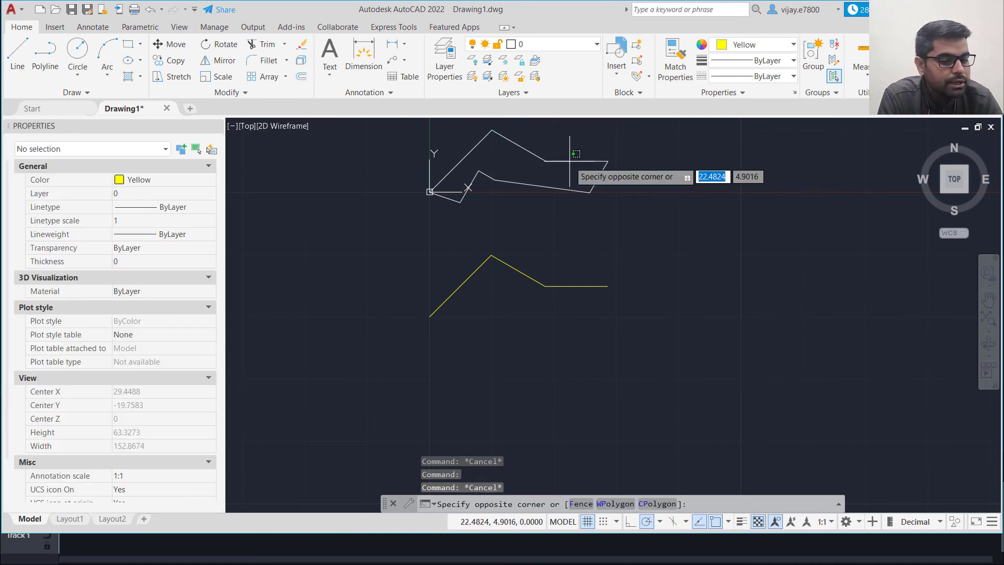
{"action": "key", "text": "Escape"}
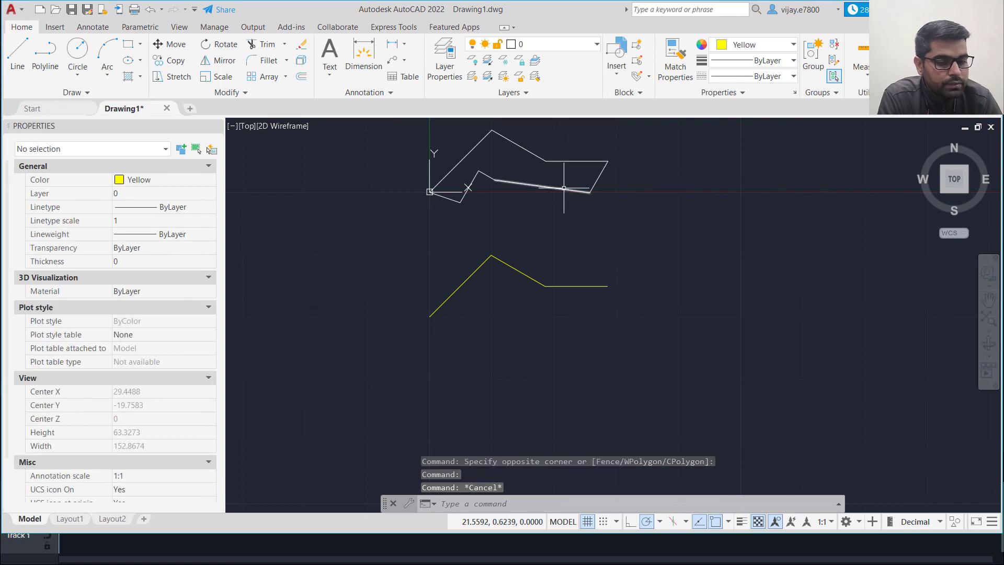
{"action": "left_click", "coordinate": [564, 187]}
{"action": "key", "text": "Escape"}
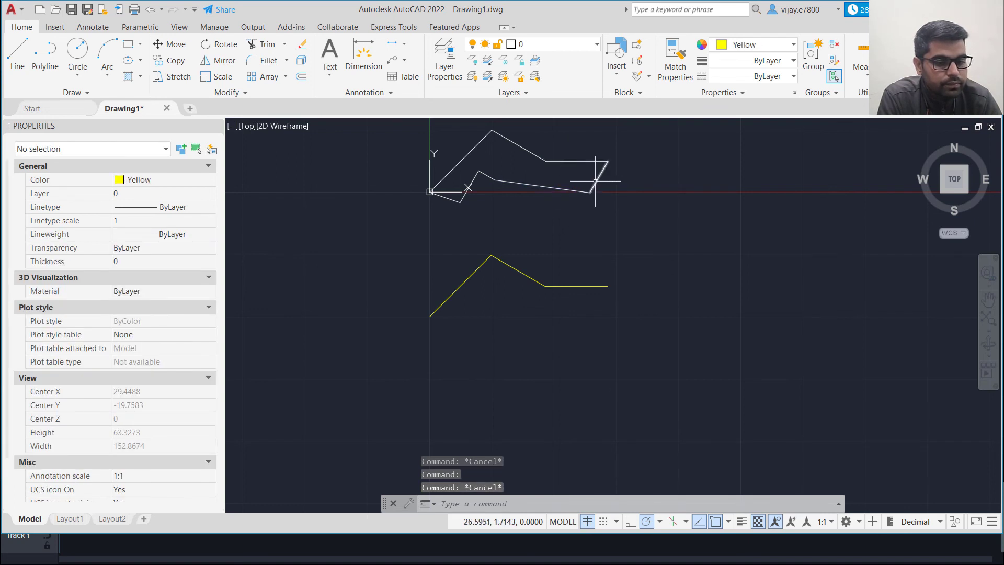
{"action": "left_click", "coordinate": [595, 181]}
{"action": "key", "text": "Escape"}
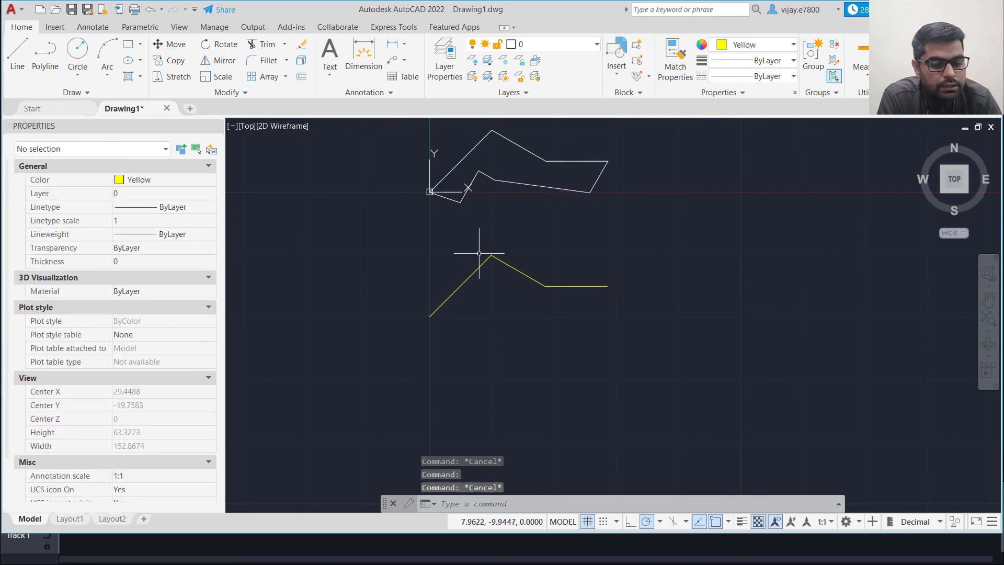
{"action": "left_click", "coordinate": [479, 263]}
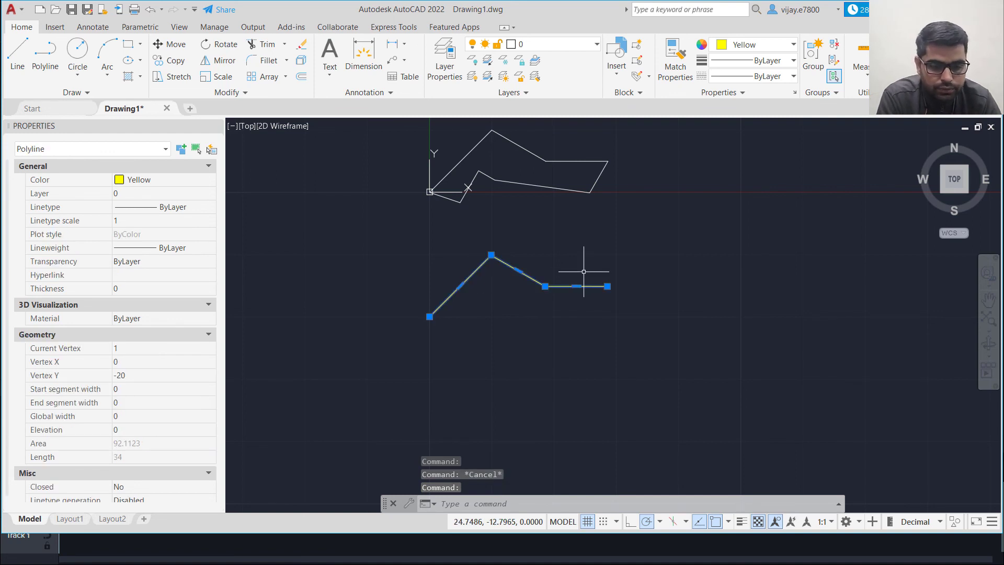
{"action": "key", "text": "Escape"}
{"action": "key", "text": "Escape"}
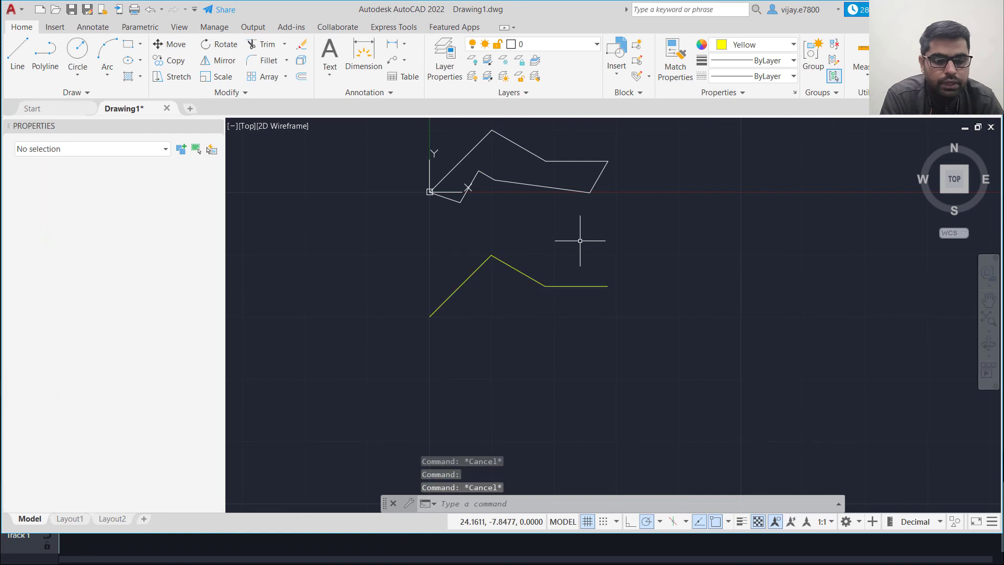